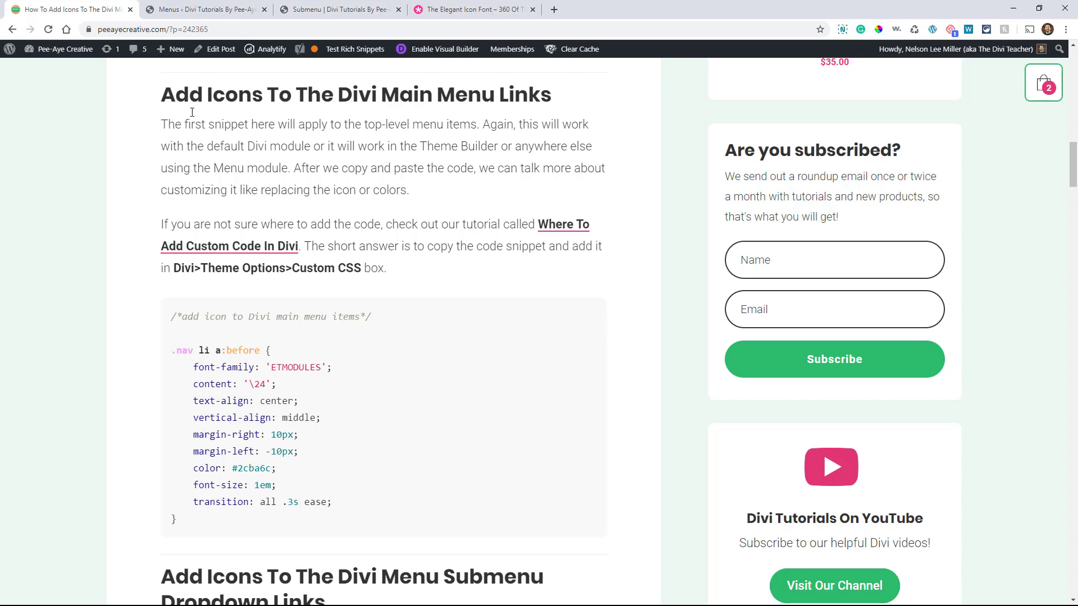
# Copy the main-menu icon CSS snippet from the tutorial and switch to the Divi demo page
pyautogui.click(338, 4)
pyautogui.scroll(-4, 509, 306)
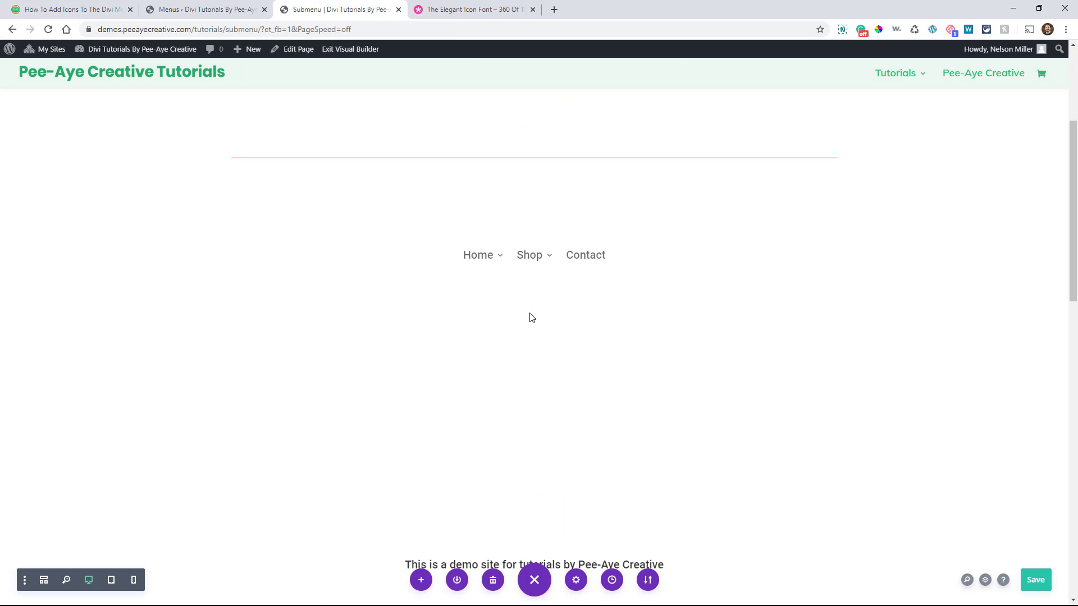
pyautogui.scroll(2, 531, 328)
pyautogui.scroll(1, 534, 340)
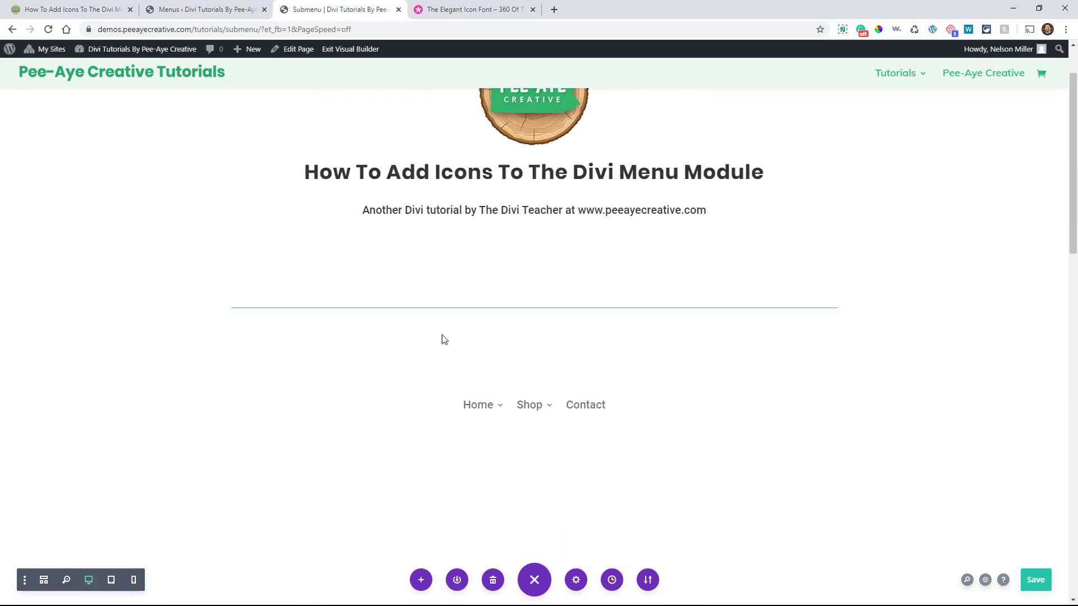
pyautogui.click(66, 7)
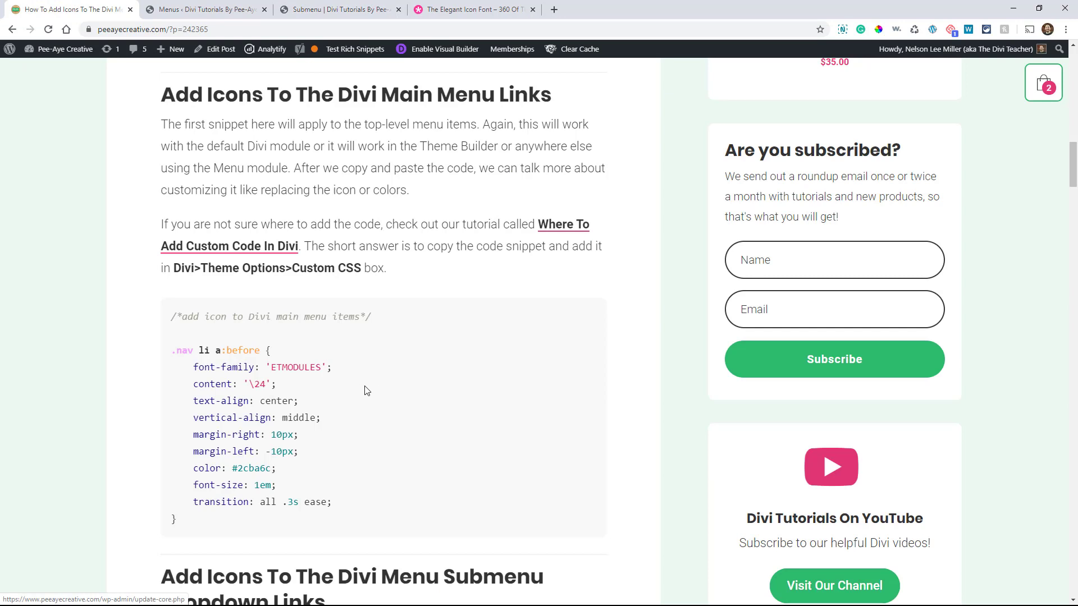
pyautogui.moveTo(177, 521); pyautogui.dragTo(160, 323)
pyautogui.hotkey('ctrl', 'c')
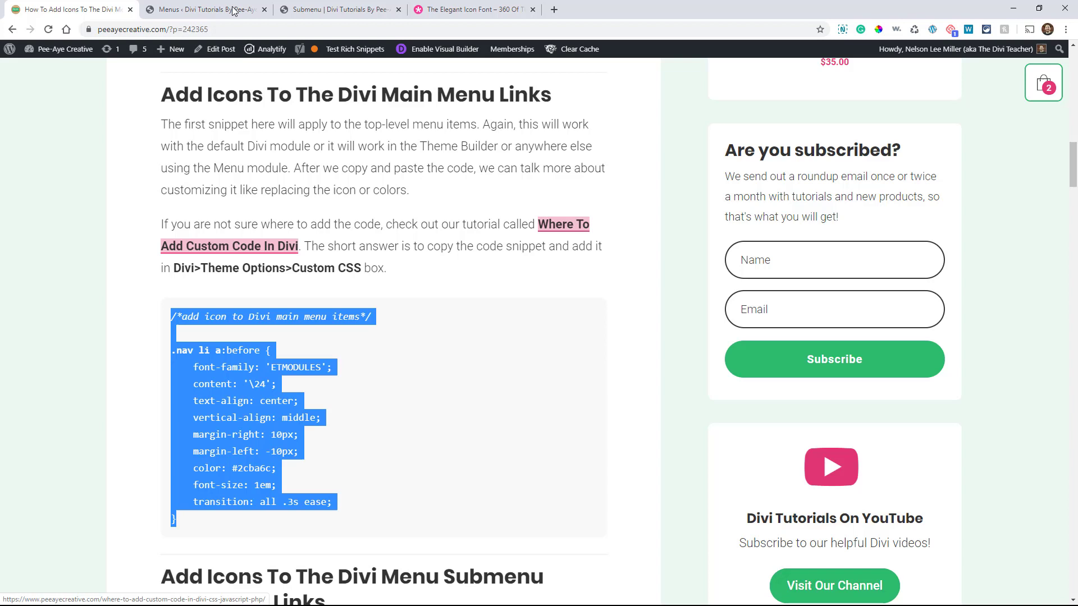
pyautogui.click(323, 9)
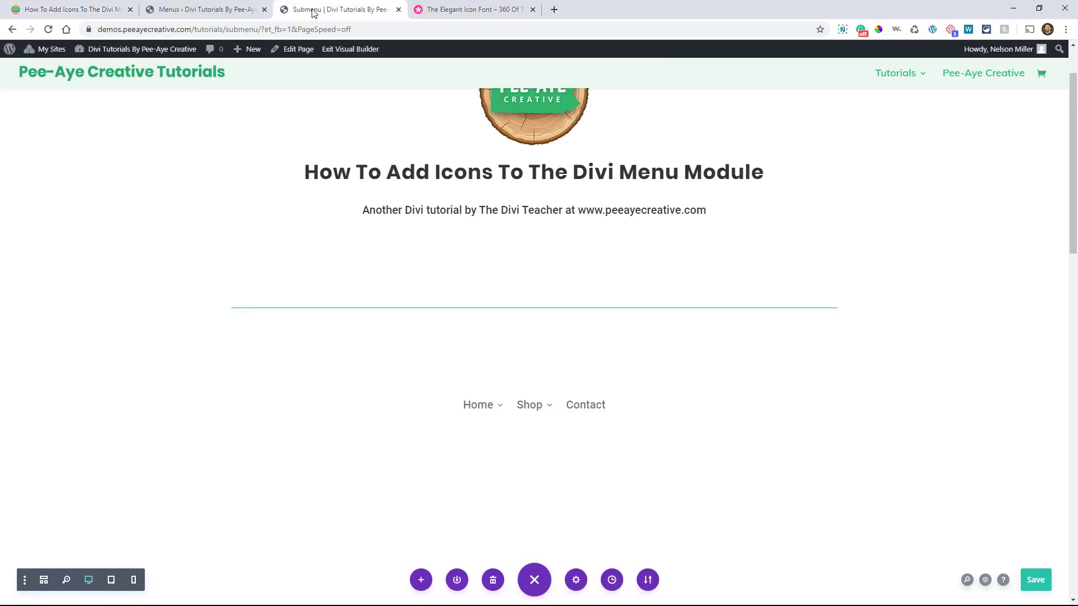
# Paste the main-menu icon snippet into Page Settings' Advanced Custom CSS so Home, Shop and Contact get arrows
pyautogui.click(575, 582)
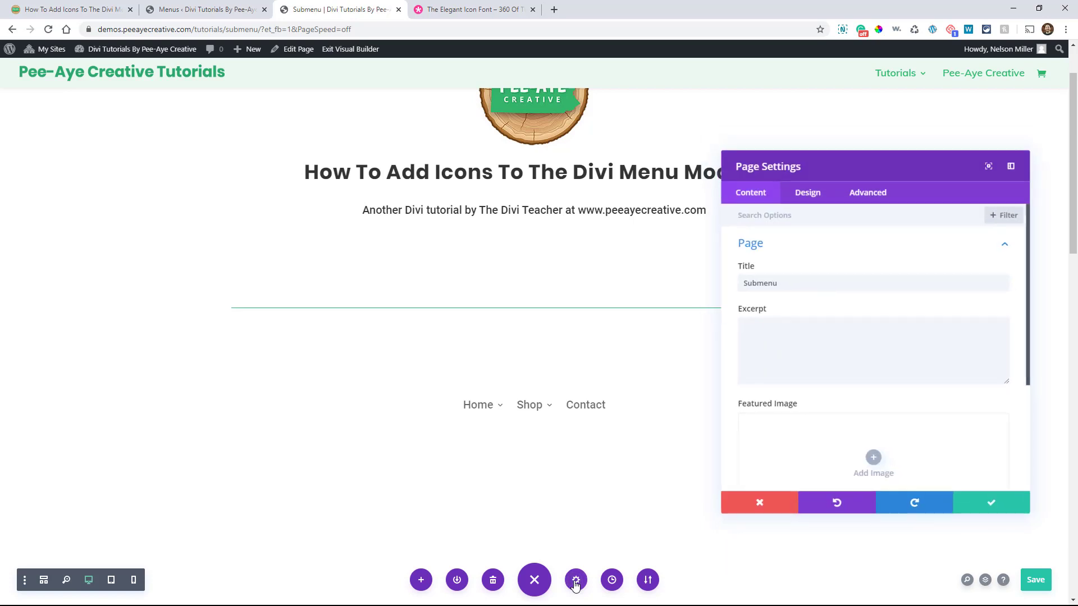
pyautogui.click(51, 9)
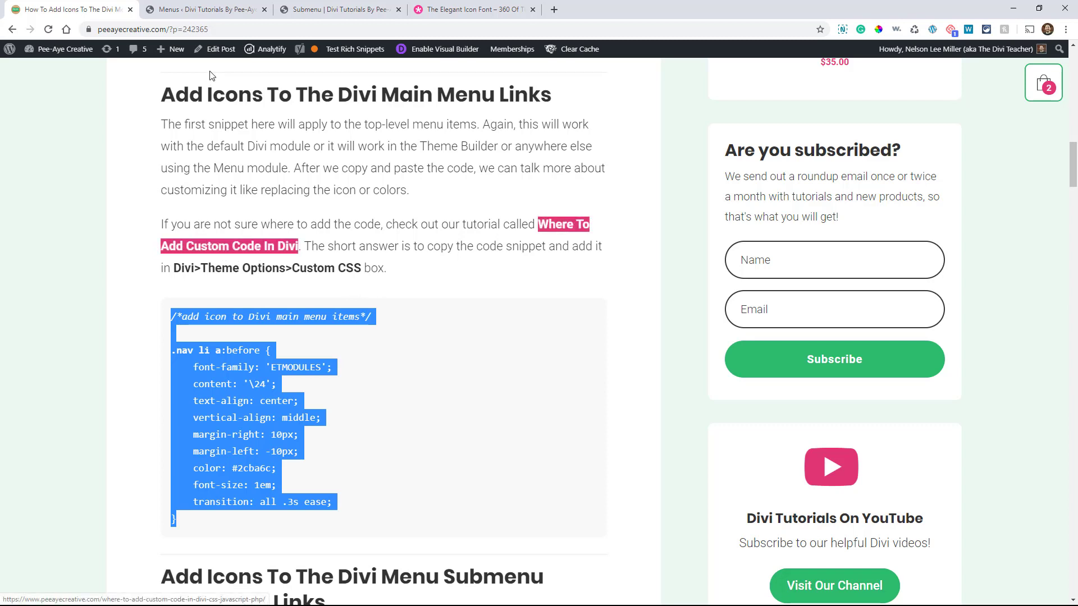
pyautogui.click(324, 8)
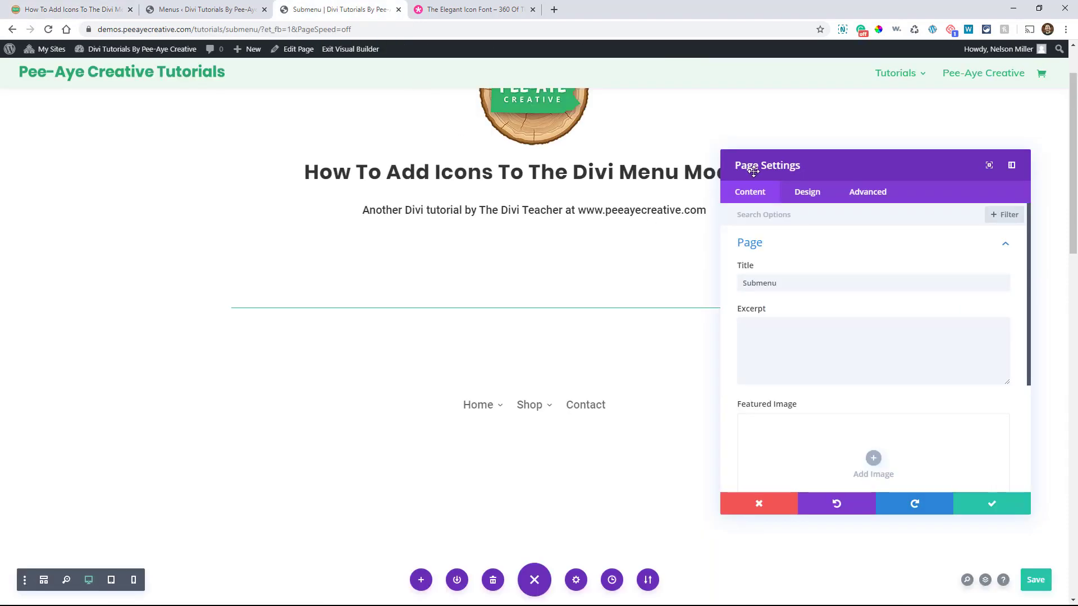
pyautogui.click(845, 193)
pyautogui.click(746, 253)
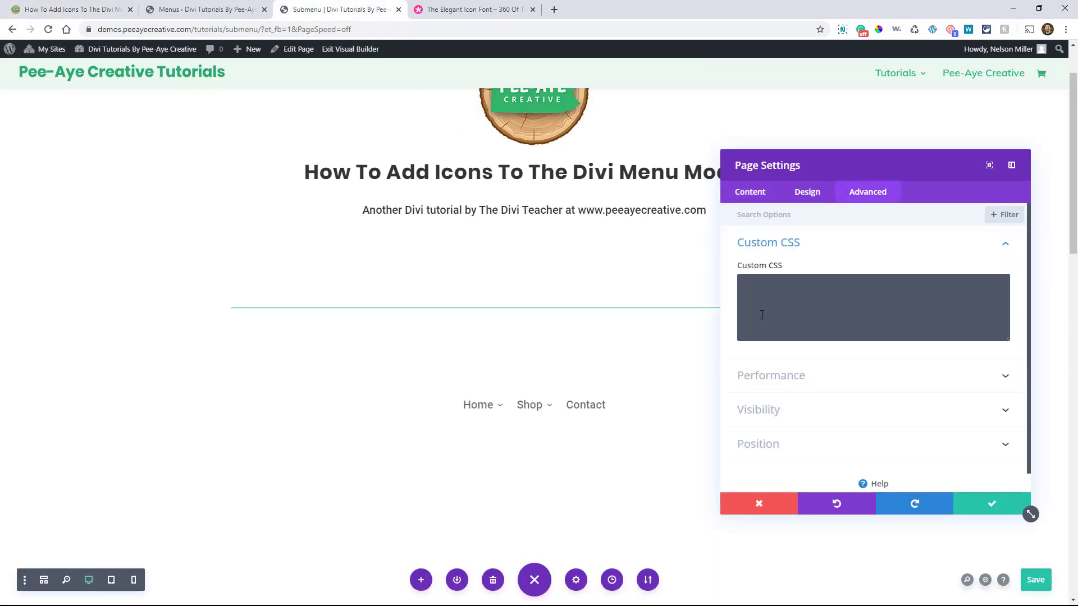
pyautogui.click(762, 317)
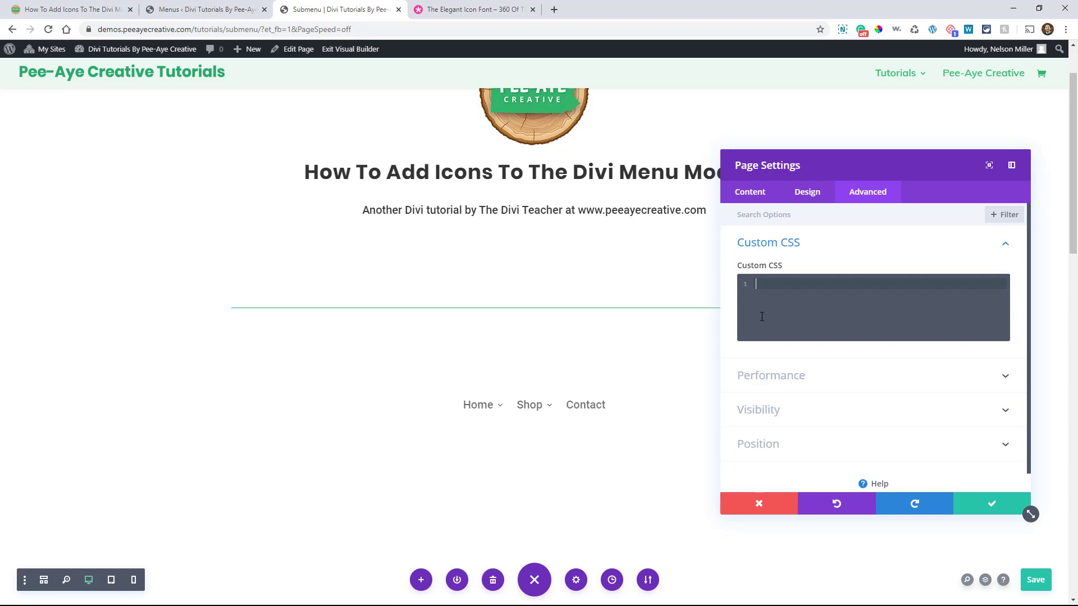
pyautogui.hotkey('ctrl', 'v')
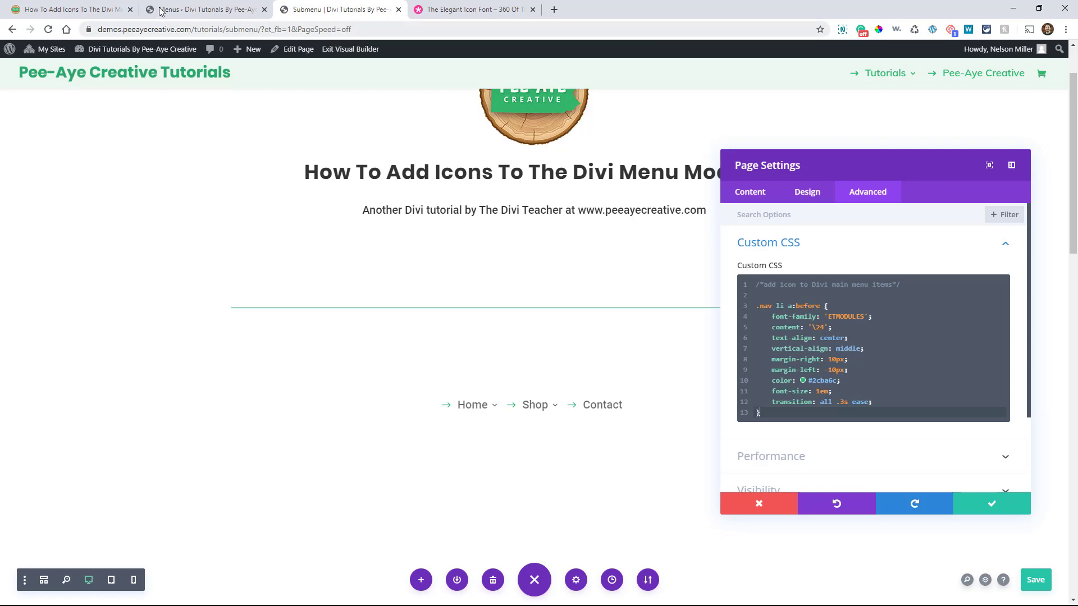
# Copy the submenu '.nav li li a:before' icon snippet from the tutorial
pyautogui.click(83, 14)
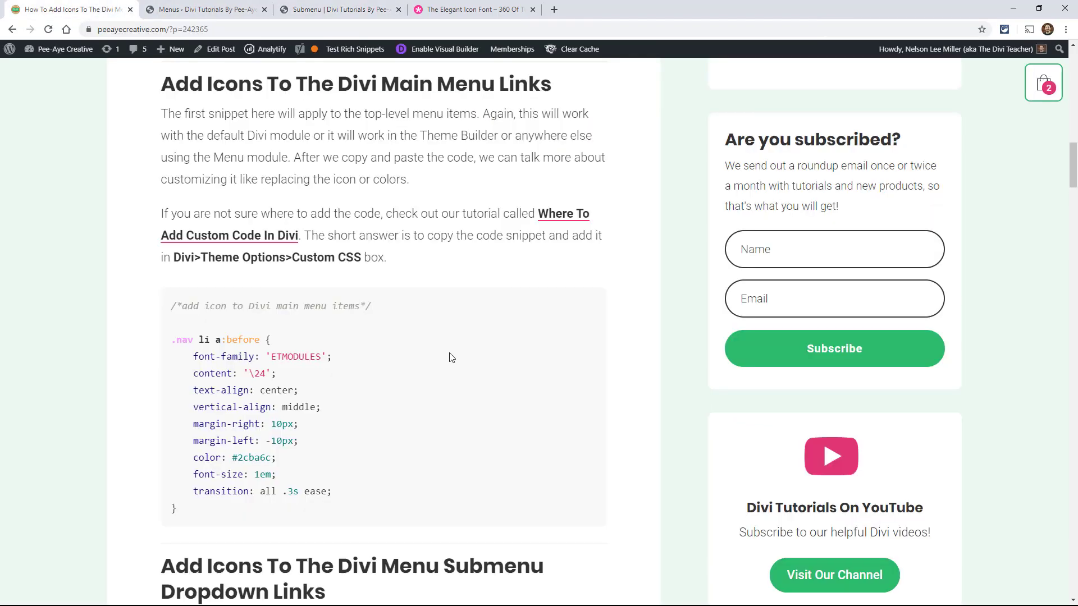
pyautogui.scroll(-8, 426, 376)
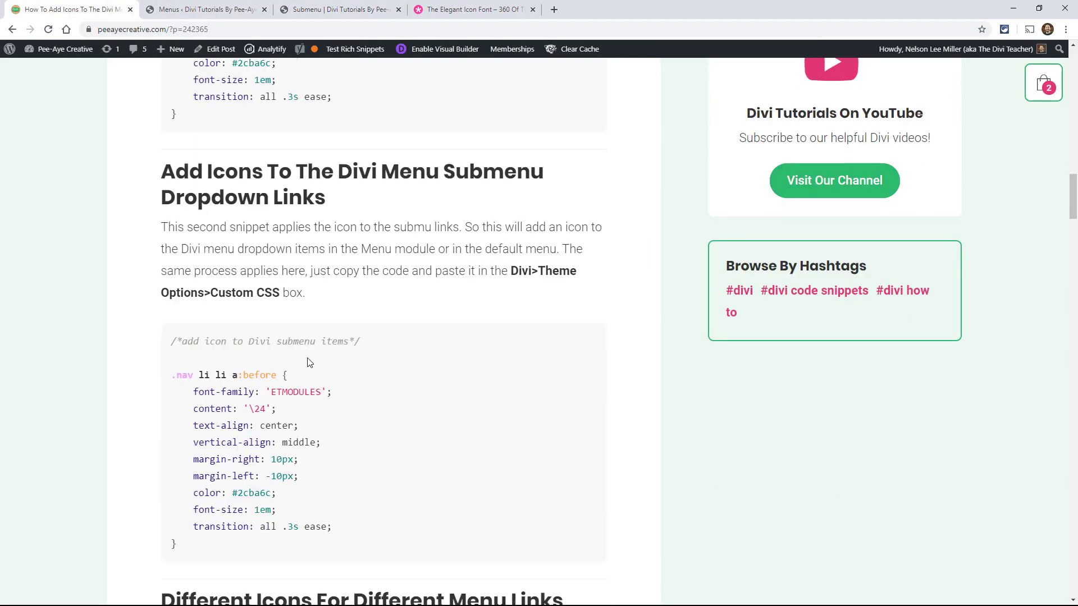
pyautogui.moveTo(180, 500); pyautogui.dragTo(159, 293)
pyautogui.hotkey('ctrl', 'c')
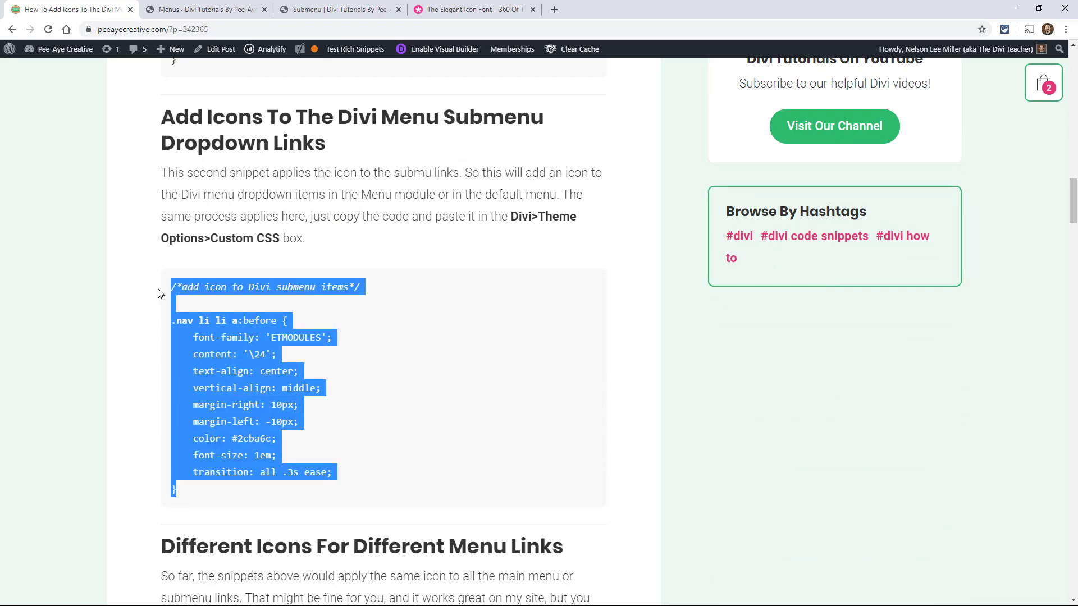
# Paste the submenu rule on a new line below the main-menu rule in the page's Custom CSS
pyautogui.click(336, 9)
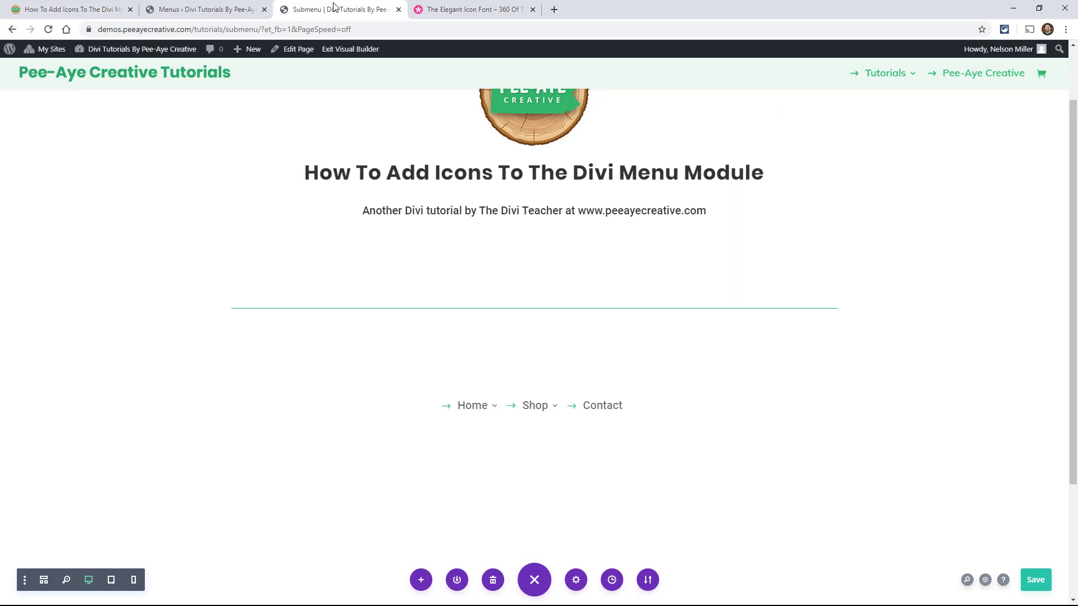
pyautogui.click(575, 581)
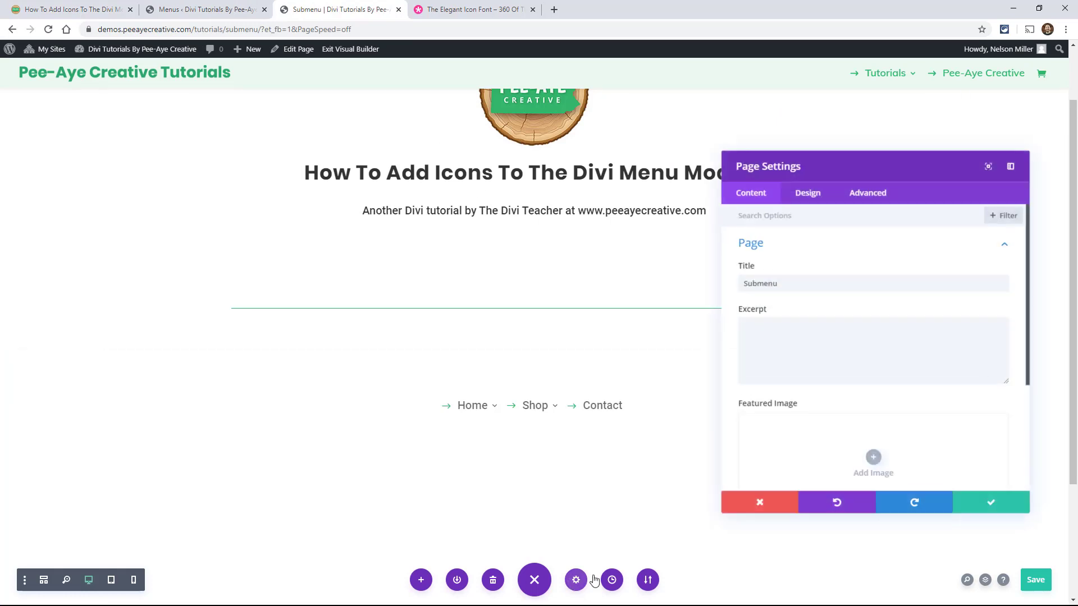
pyautogui.click(861, 193)
pyautogui.click(773, 252)
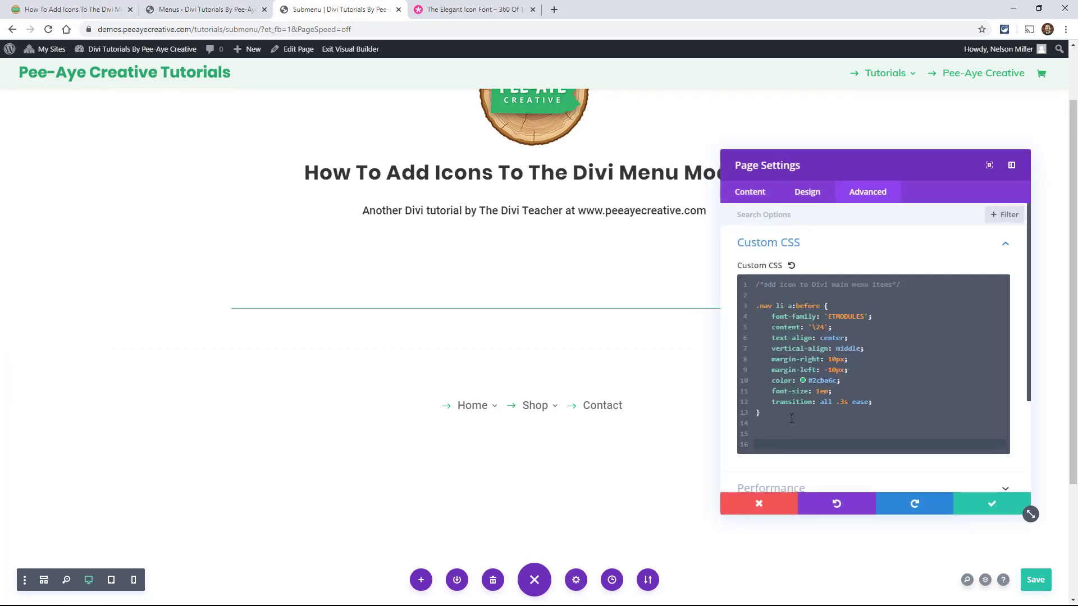
pyautogui.click(782, 433)
pyautogui.hotkey('ctrl', 'v')
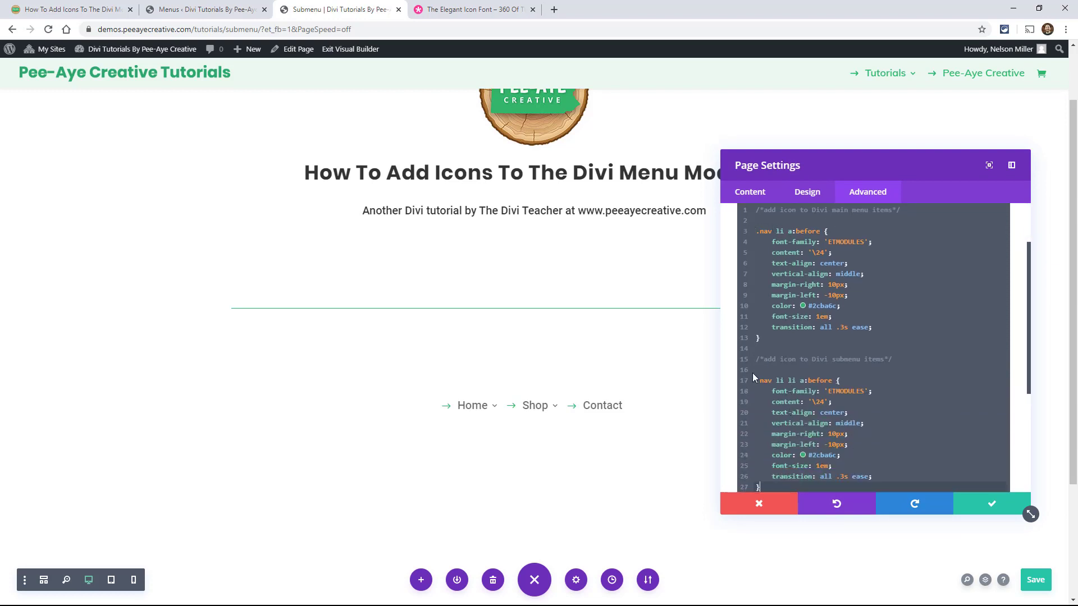
pyautogui.moveTo(479, 416)
# Scroll the tutorial to 'Different Icons For Different Menu Links', showing the 'pa-menu-shop' class example
pyautogui.click(68, 10)
pyautogui.scroll(-4, 337, 337)
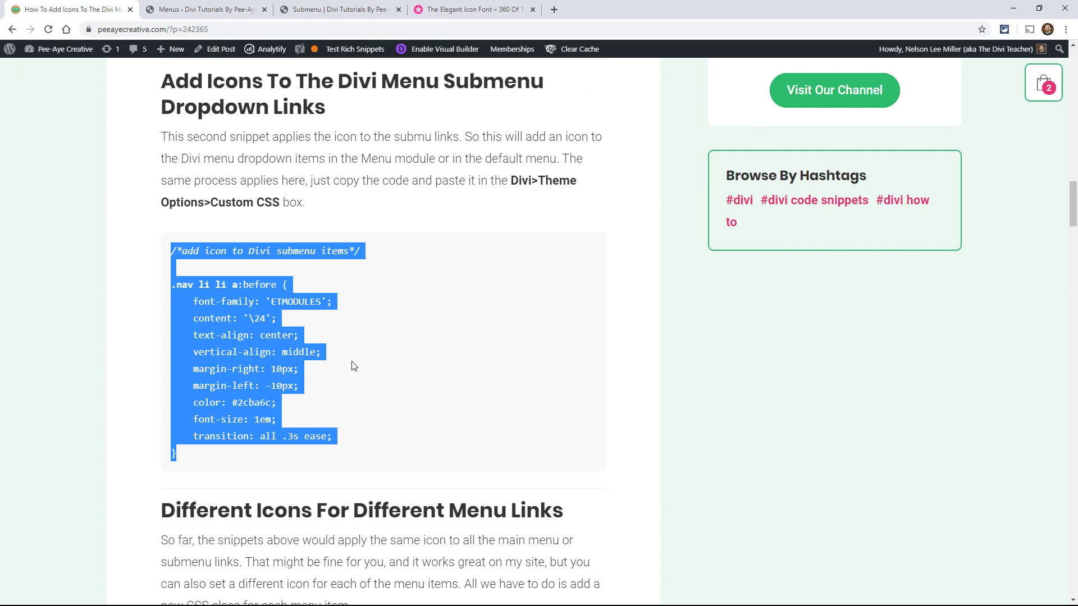
pyautogui.scroll(-1, 353, 366)
pyautogui.click(340, 279)
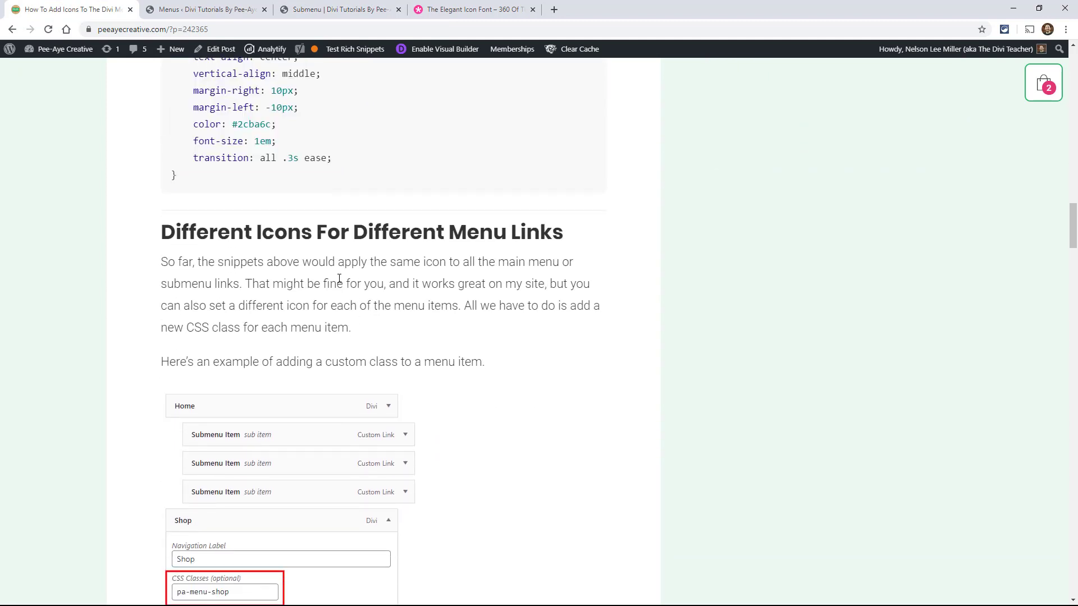
pyautogui.scroll(-1, 370, 329)
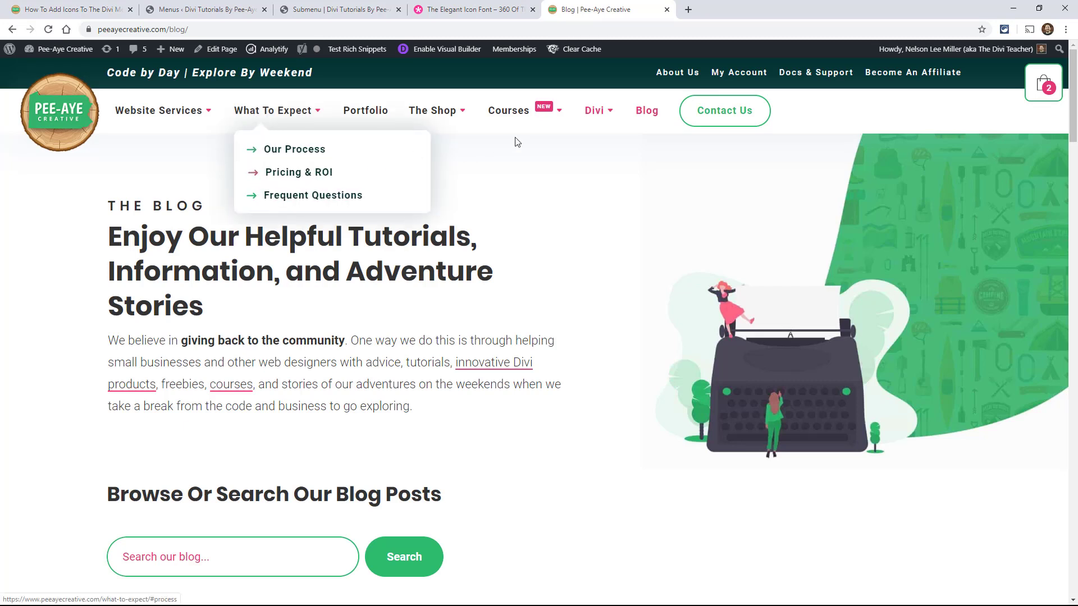
pyautogui.moveTo(591, 112)
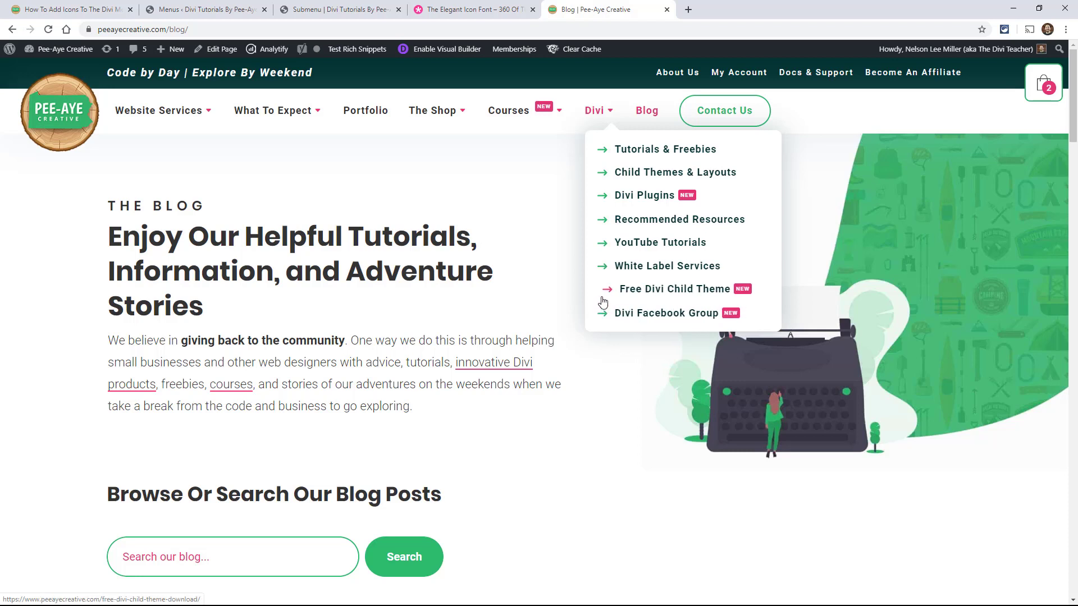
pyautogui.click(83, 11)
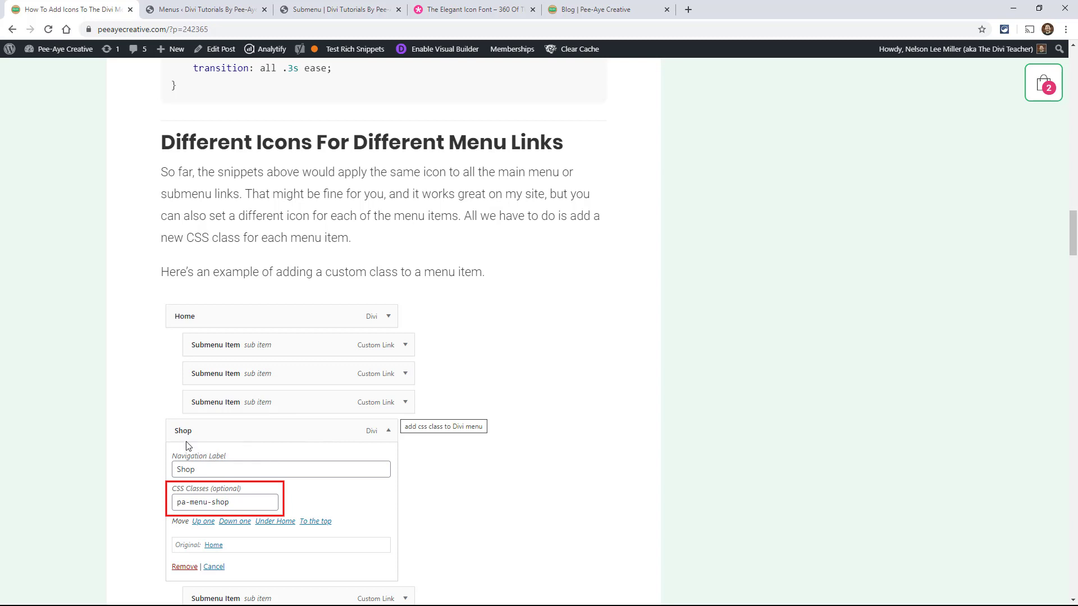
# Give the Shop menu item the CSS class pa-menu-shop and save the Icons In Menu Demo menu
pyautogui.click(202, 10)
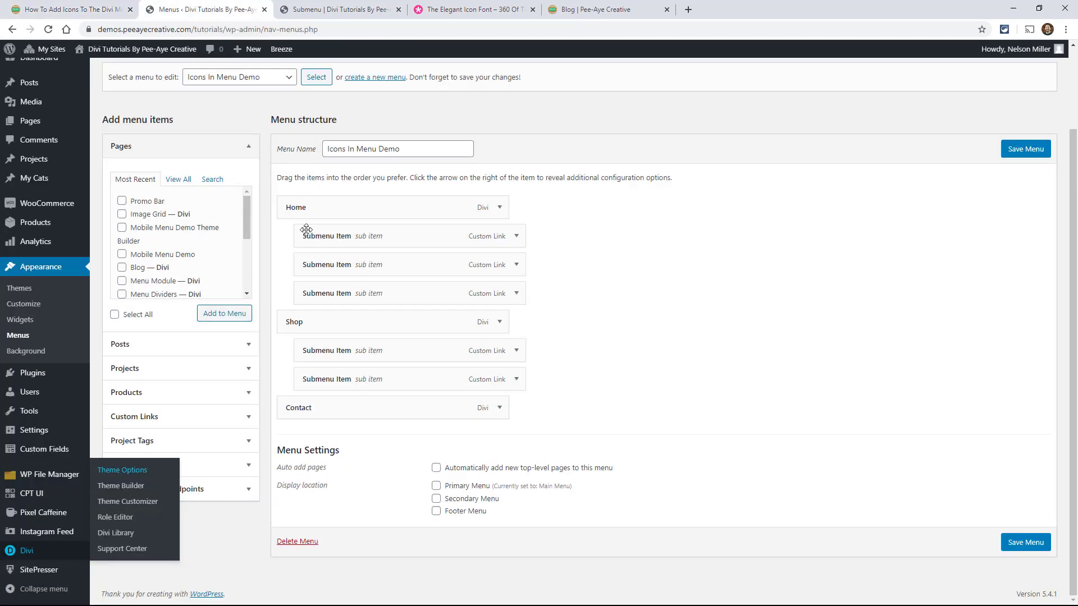
pyautogui.click(499, 322)
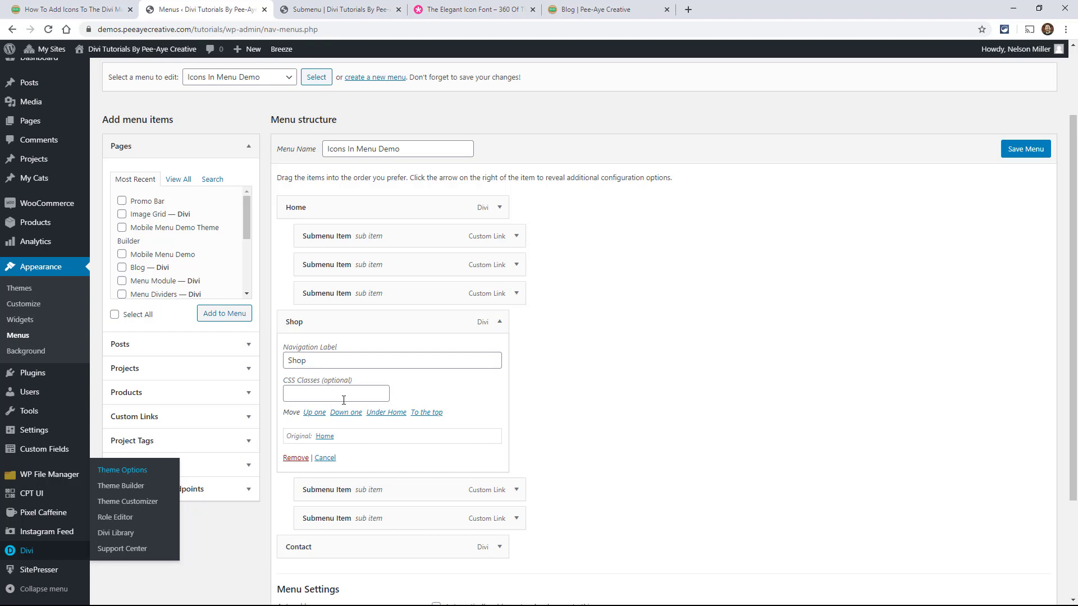
pyautogui.click(321, 399)
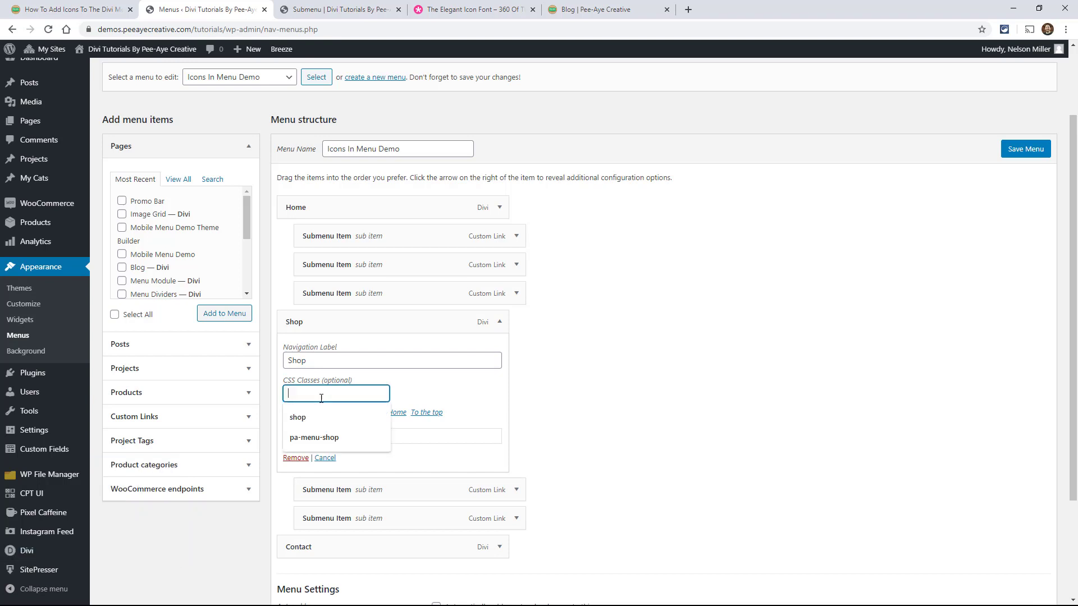
pyautogui.click(312, 438)
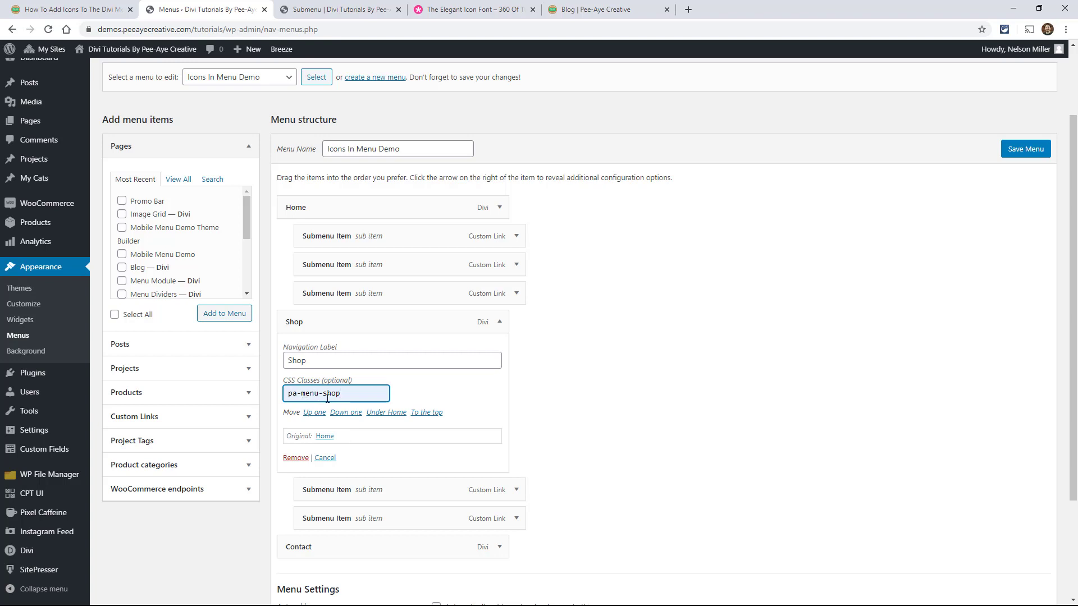
pyautogui.click(1032, 160)
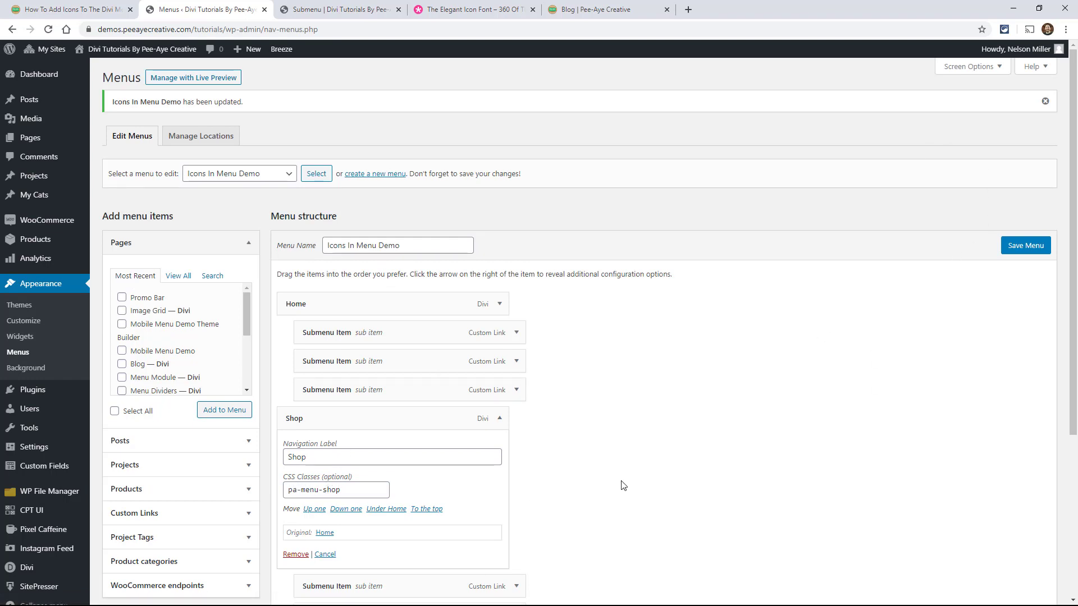
# Check Screen Options and a submenu item's settings, then return to the tutorial's cart-icon snippet
pyautogui.click(966, 66)
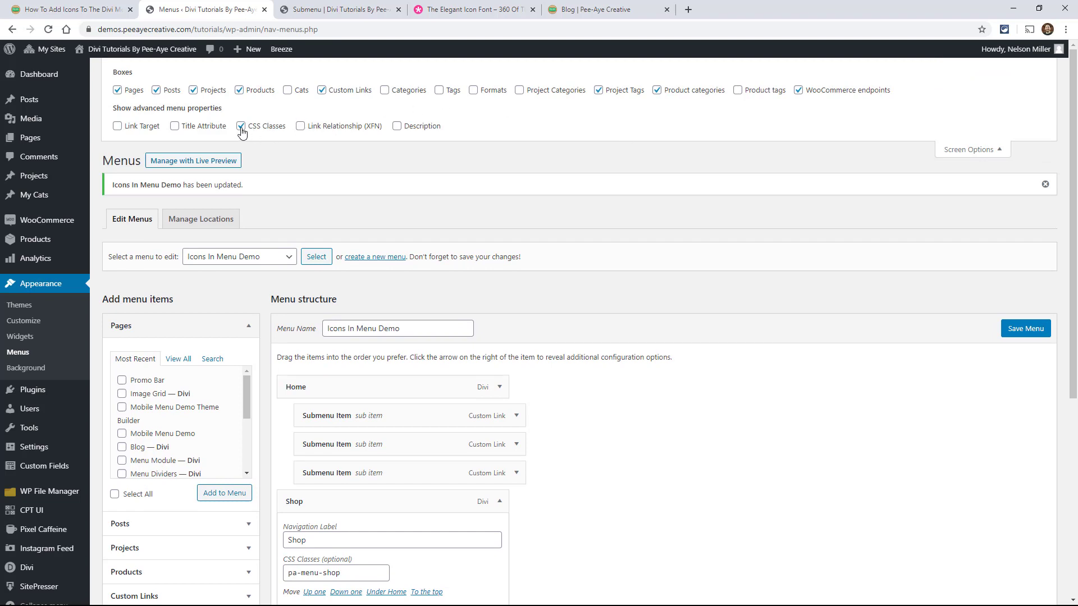
pyautogui.click(966, 149)
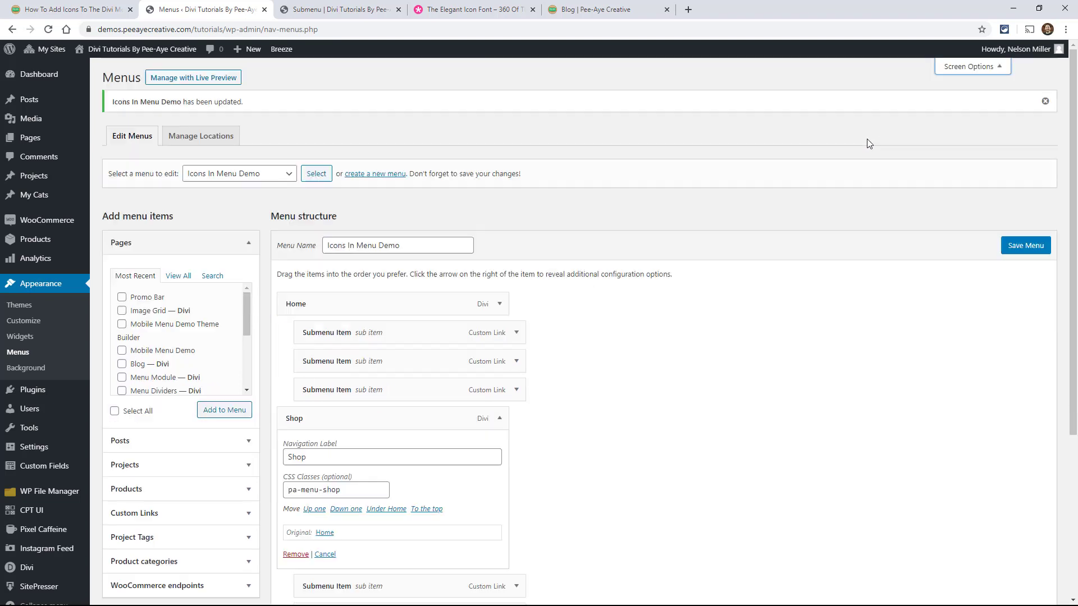
pyautogui.click(516, 333)
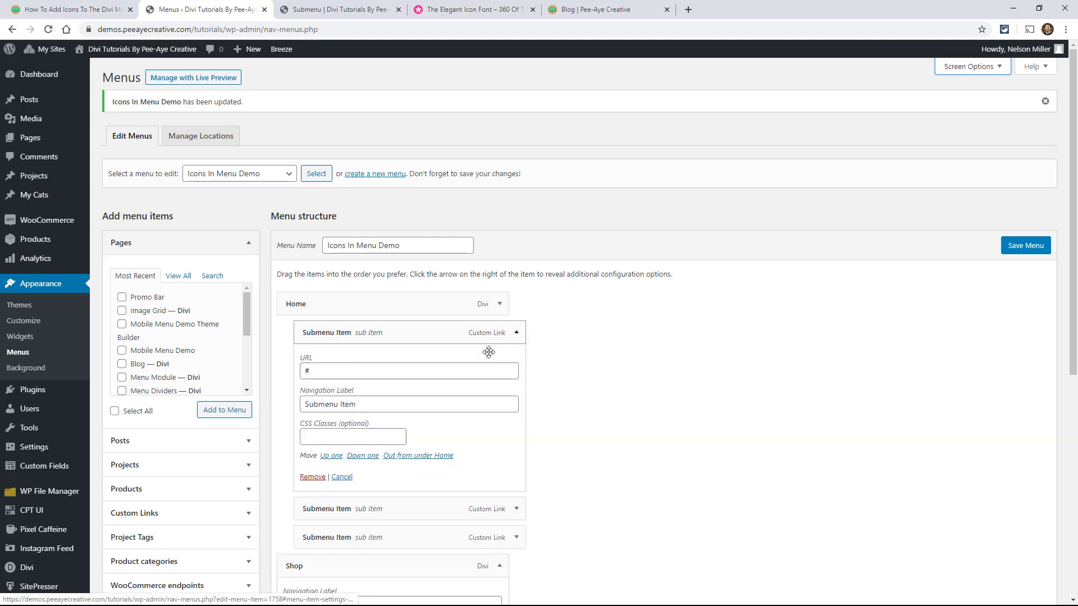
pyautogui.click(516, 332)
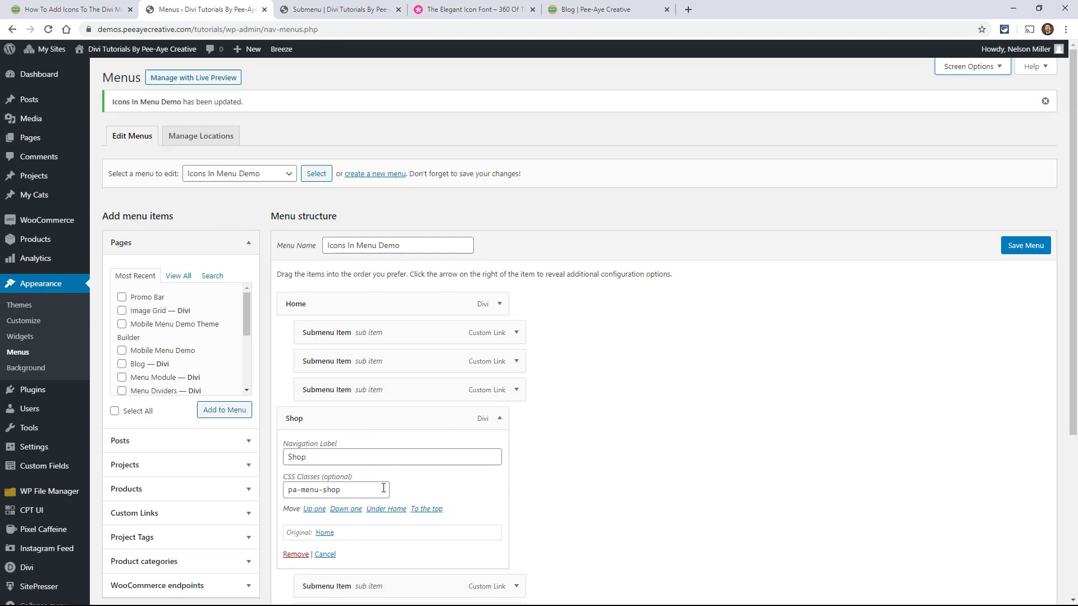
pyautogui.click(90, 13)
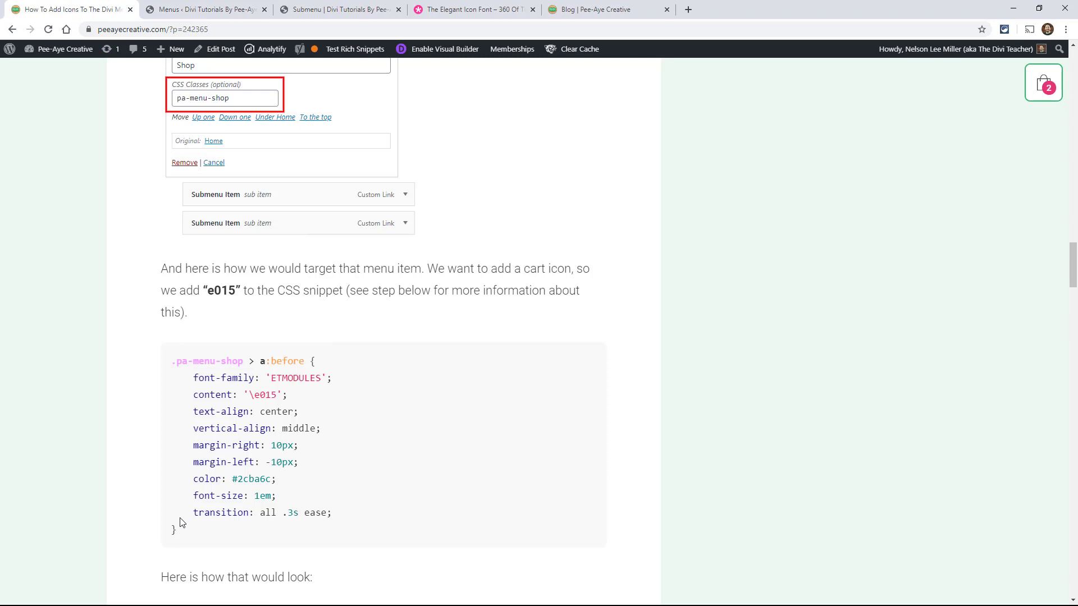
# Copy the '.pa-menu-shop > a:before' snippet and paste it below the existing page Custom CSS
pyautogui.moveTo(180, 525); pyautogui.dragTo(168, 362)
pyautogui.hotkey('ctrl', 'c')
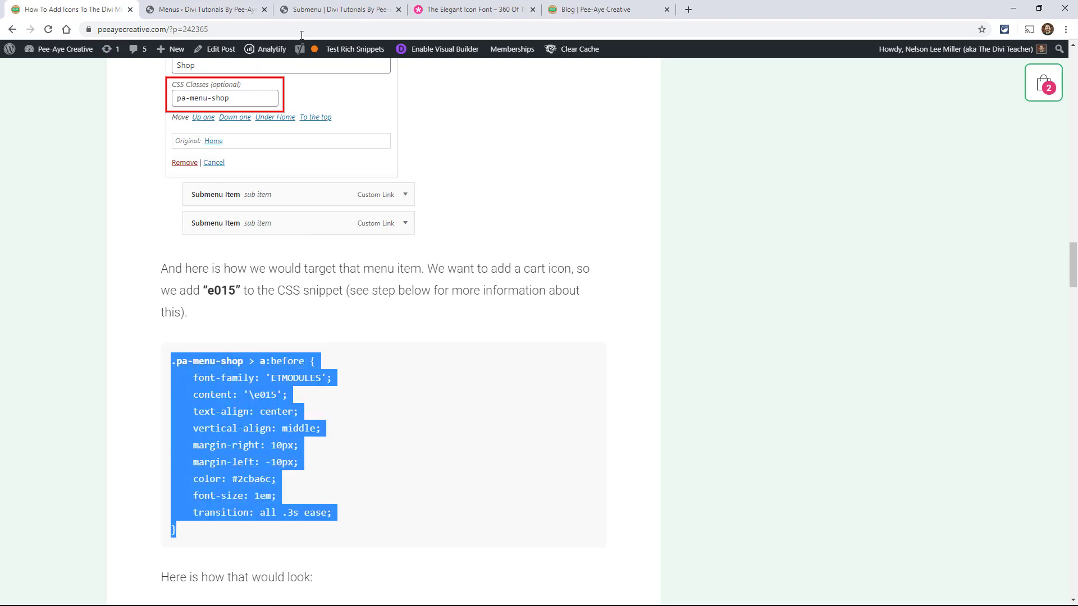
pyautogui.click(337, 11)
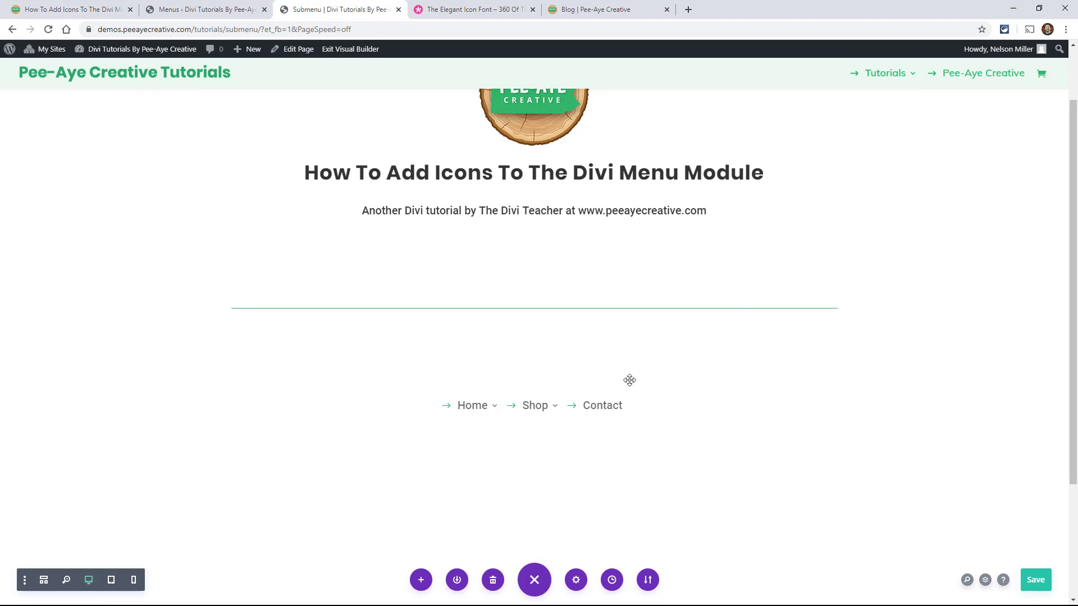
pyautogui.click(49, 30)
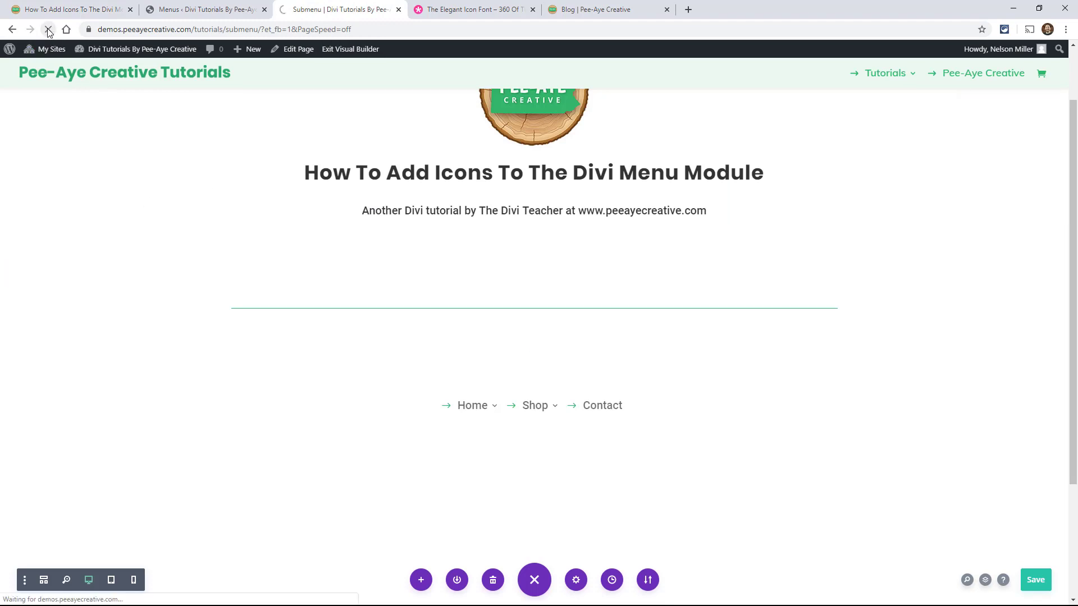
pyautogui.press('o')
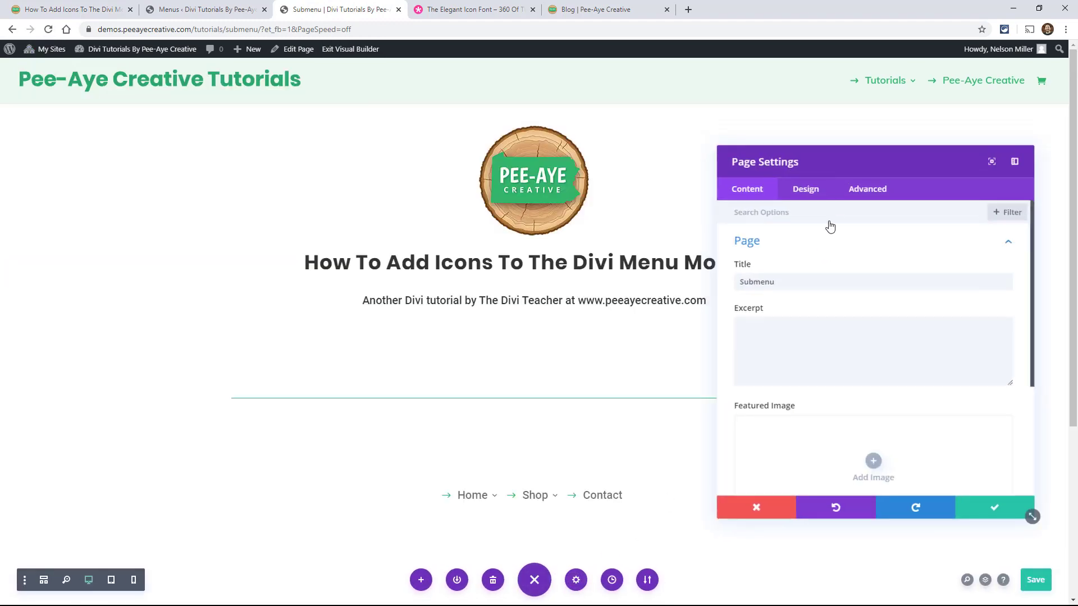
pyautogui.click(867, 189)
pyautogui.click(755, 242)
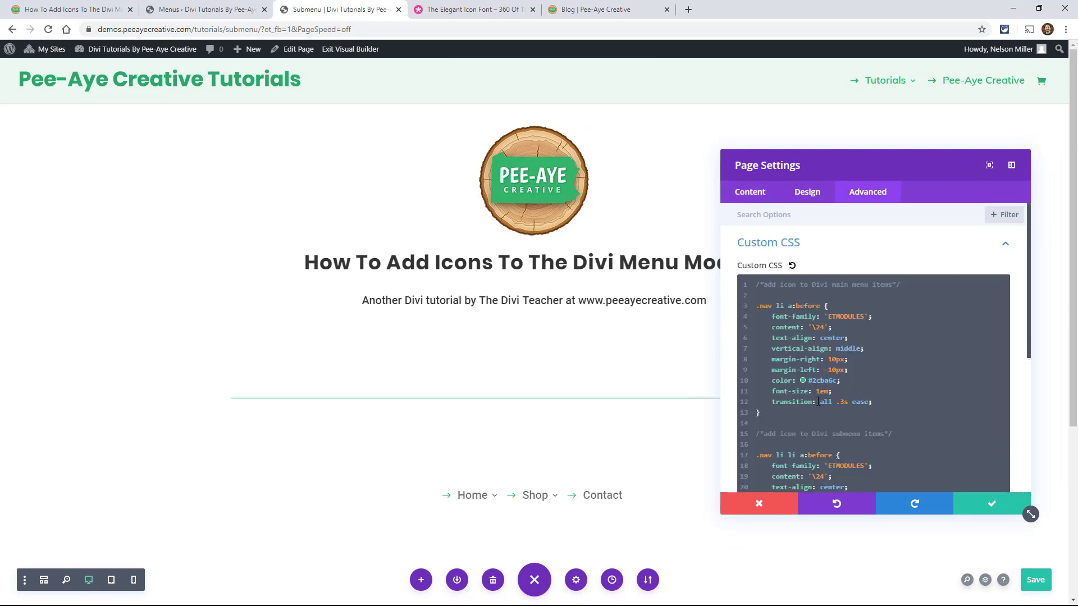
pyautogui.scroll(-5, 818, 402)
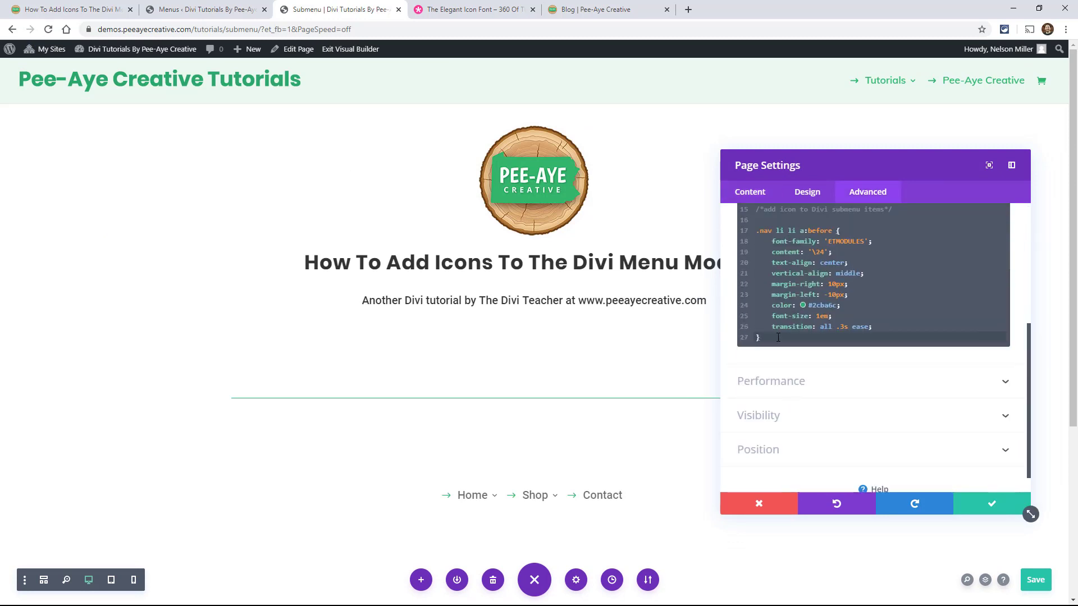
pyautogui.press('Return')
pyautogui.press('Return')
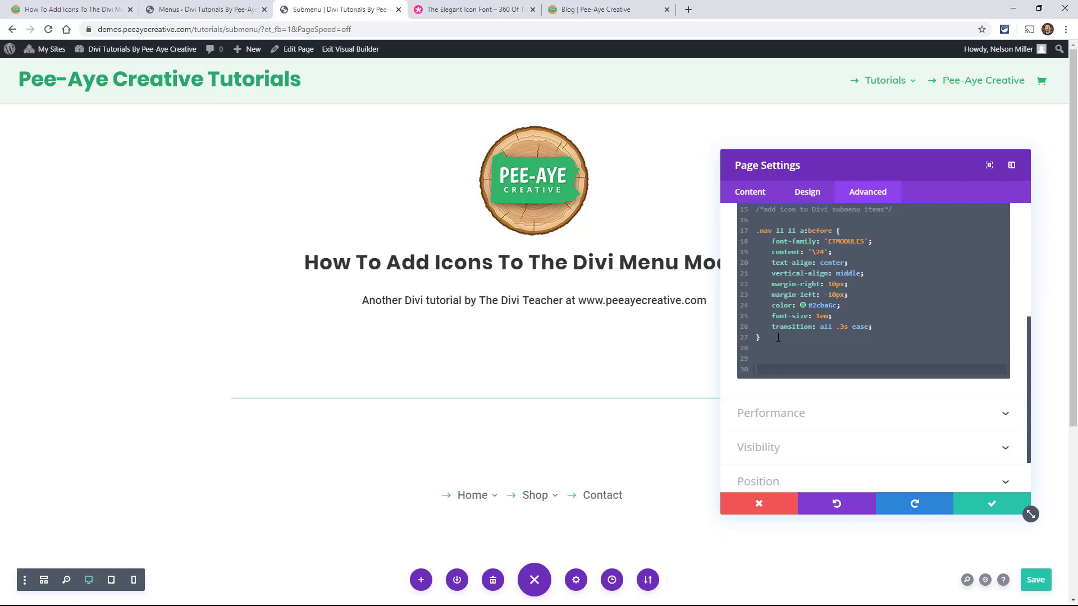
pyautogui.hotkey('ctrl', 'v')
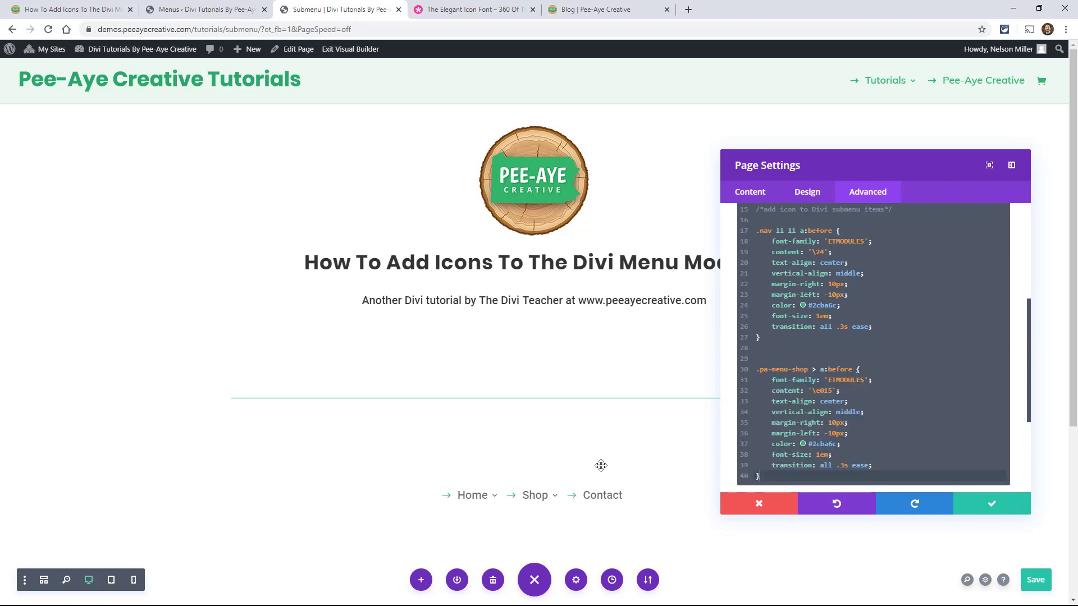
# Delete the main-menu icon rule from the page's Custom CSS
pyautogui.scroll(10, 812, 391)
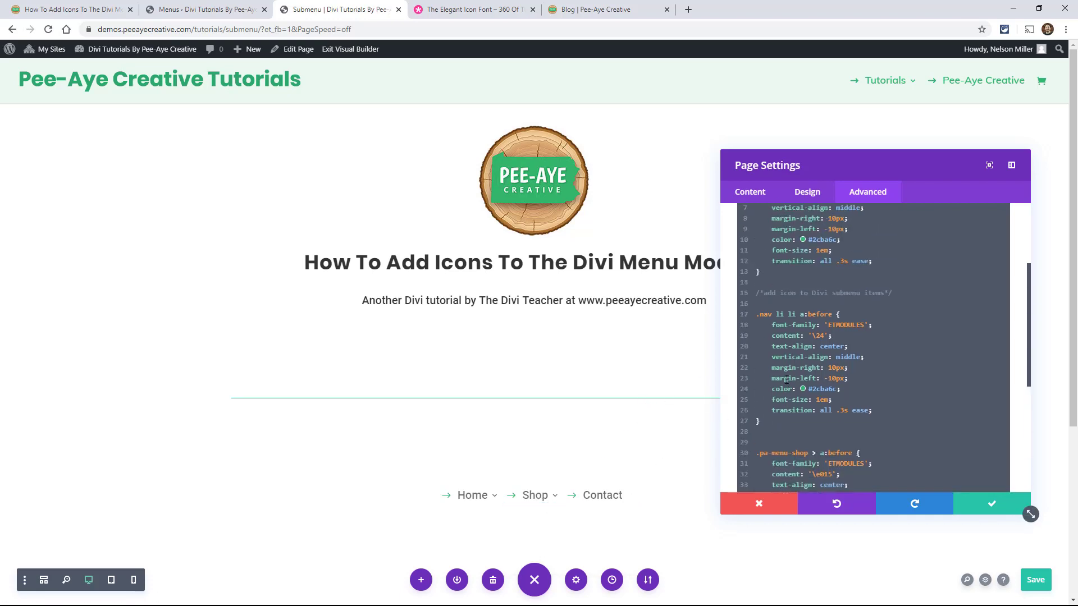
pyautogui.moveTo(761, 413); pyautogui.dragTo(739, 289)
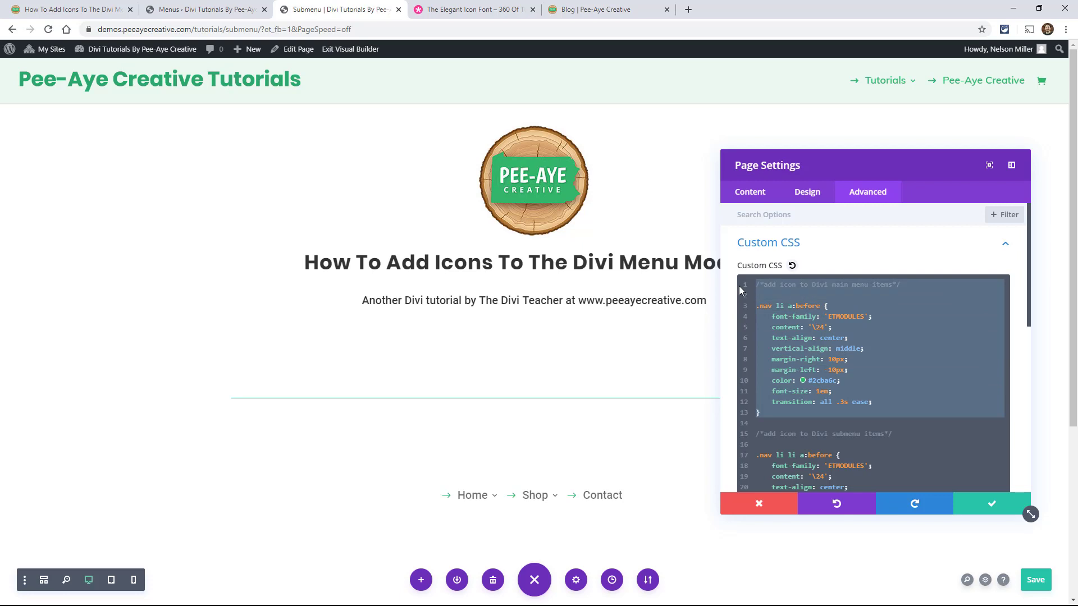
pyautogui.press('Delete')
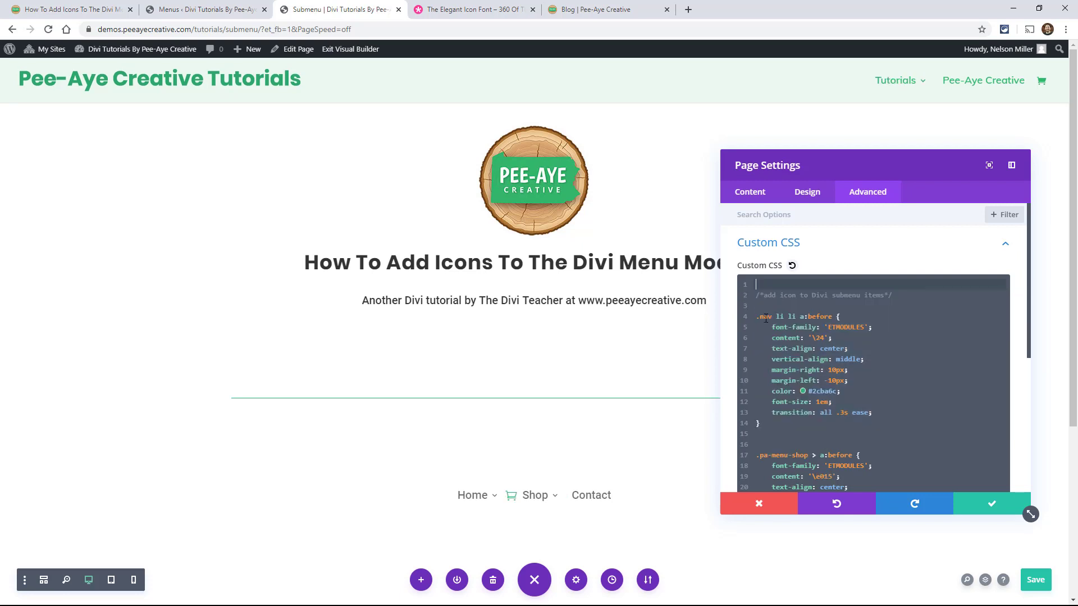
pyautogui.scroll(-5, 797, 376)
pyautogui.moveTo(515, 497)
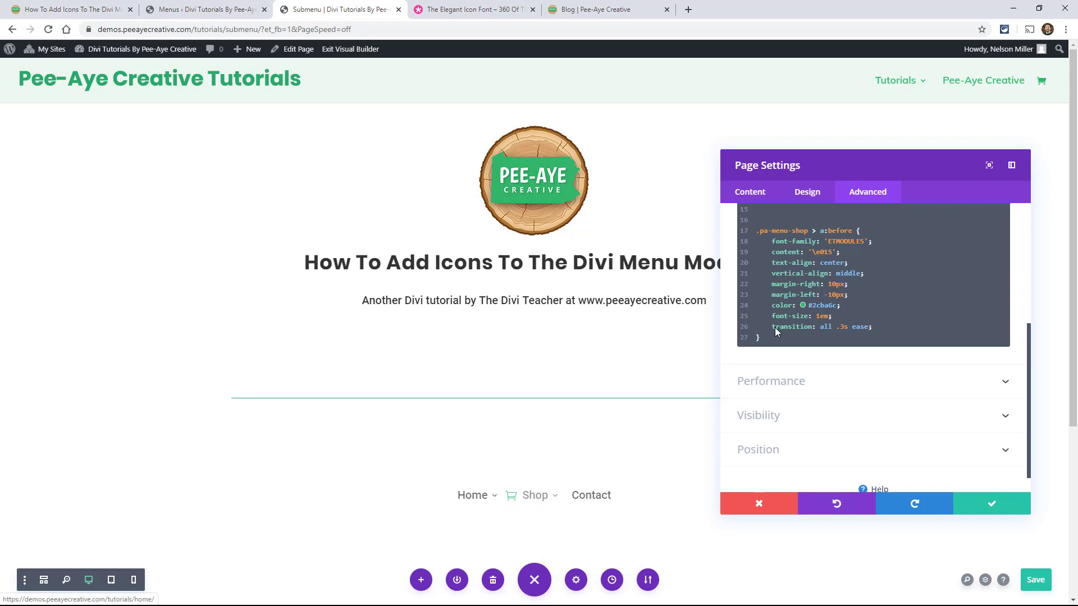
pyautogui.scroll(2, 808, 300)
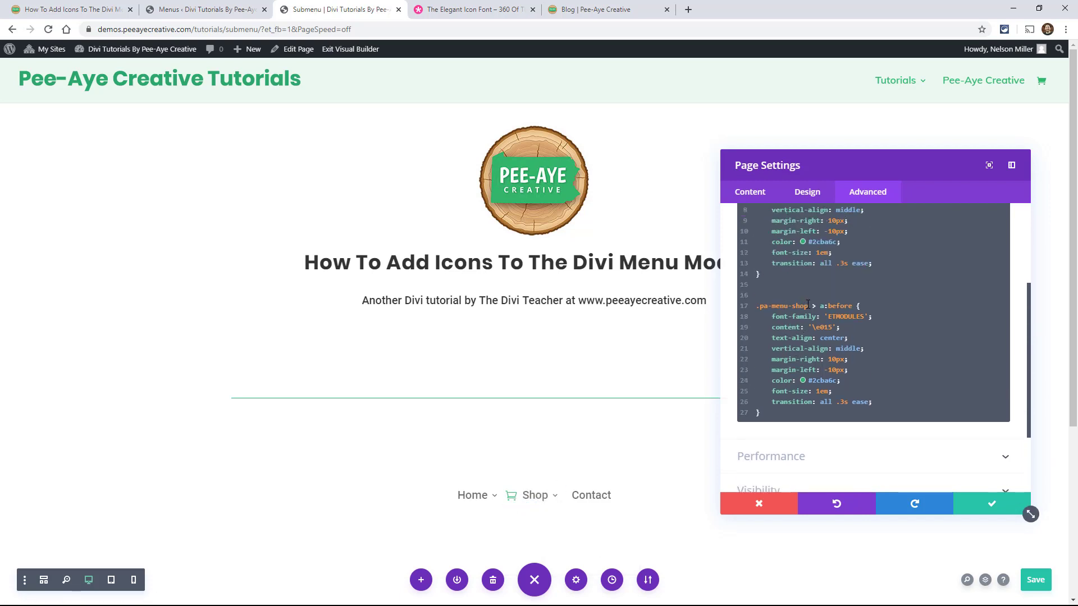
# Verify the pa-menu-shop class name against the menu editor and check the \e015 cart icon code
pyautogui.moveTo(808, 304); pyautogui.dragTo(763, 304)
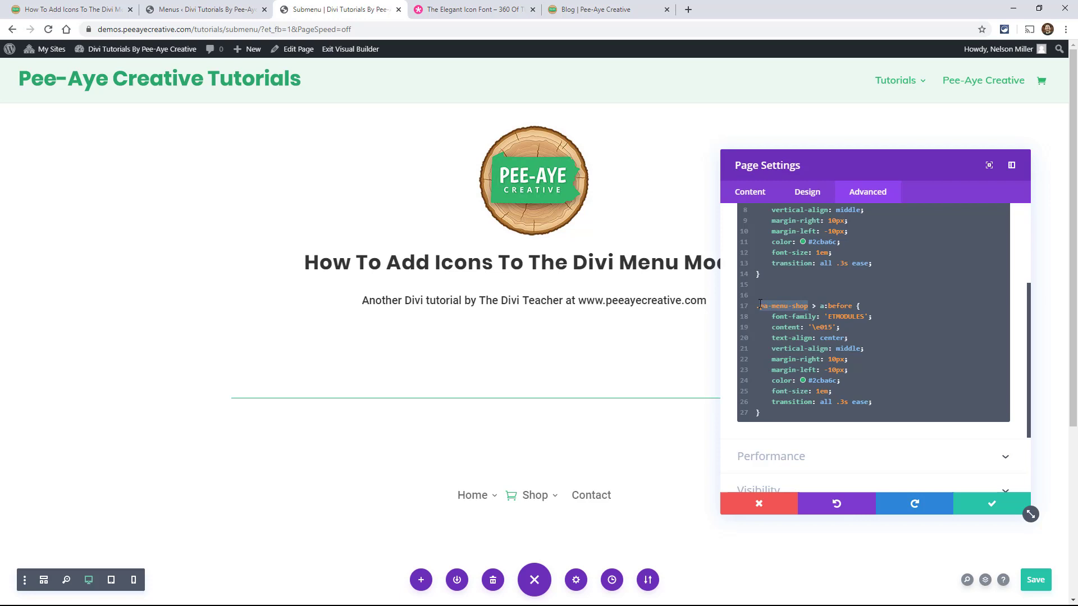
pyautogui.click(219, 10)
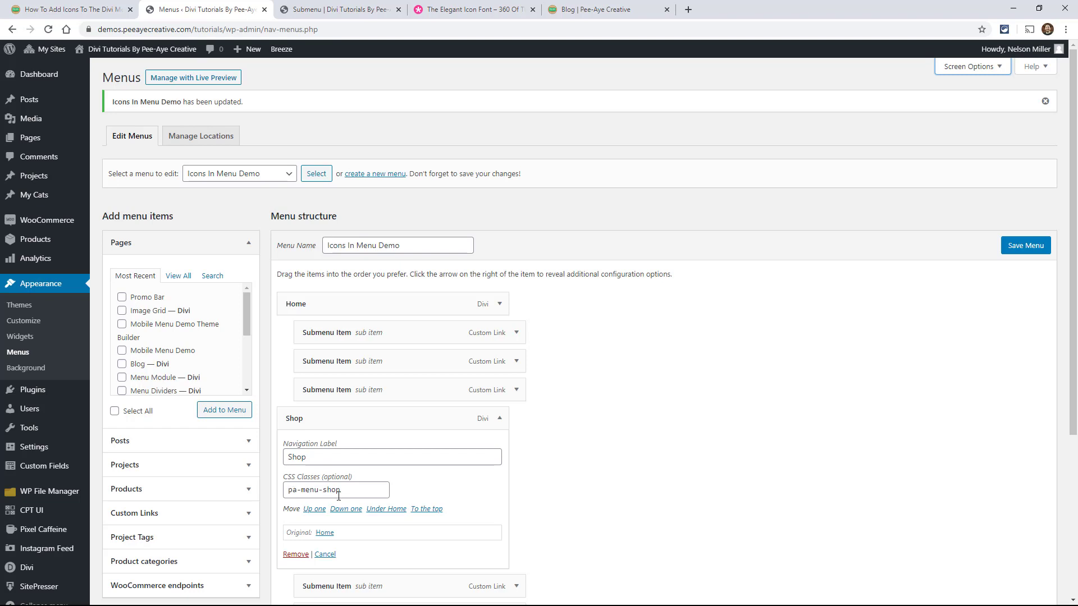
pyautogui.click(318, 9)
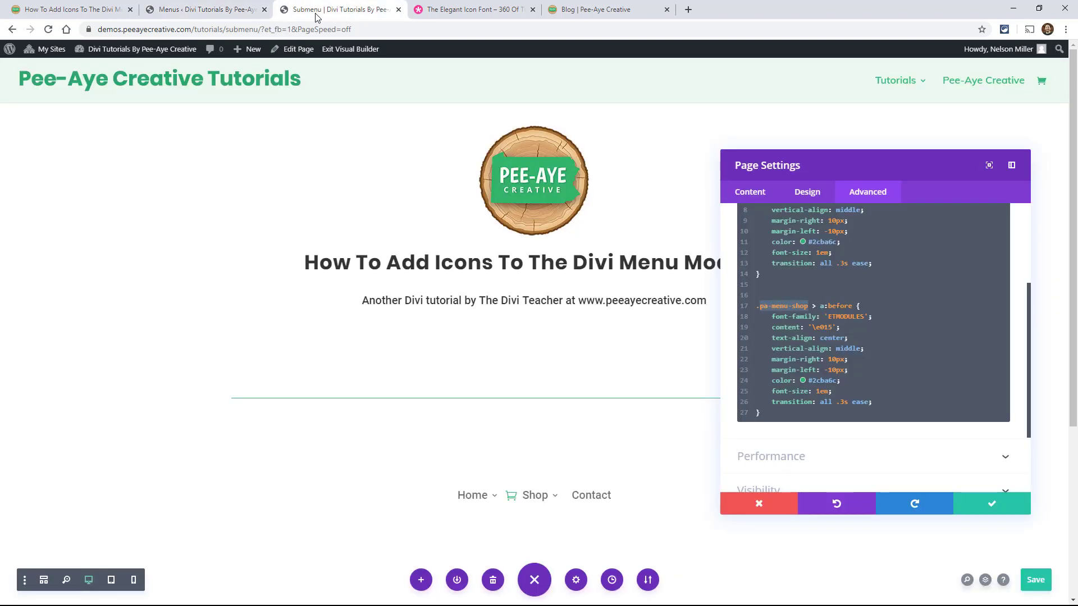
pyautogui.click(762, 308)
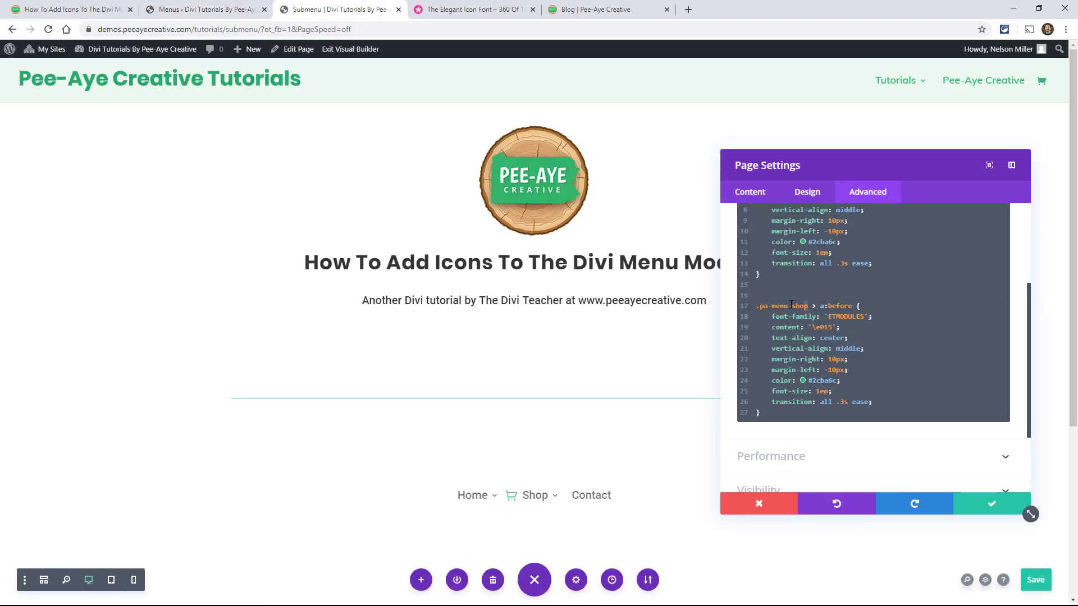
pyautogui.moveTo(808, 306); pyautogui.dragTo(759, 307)
pyautogui.click(800, 307)
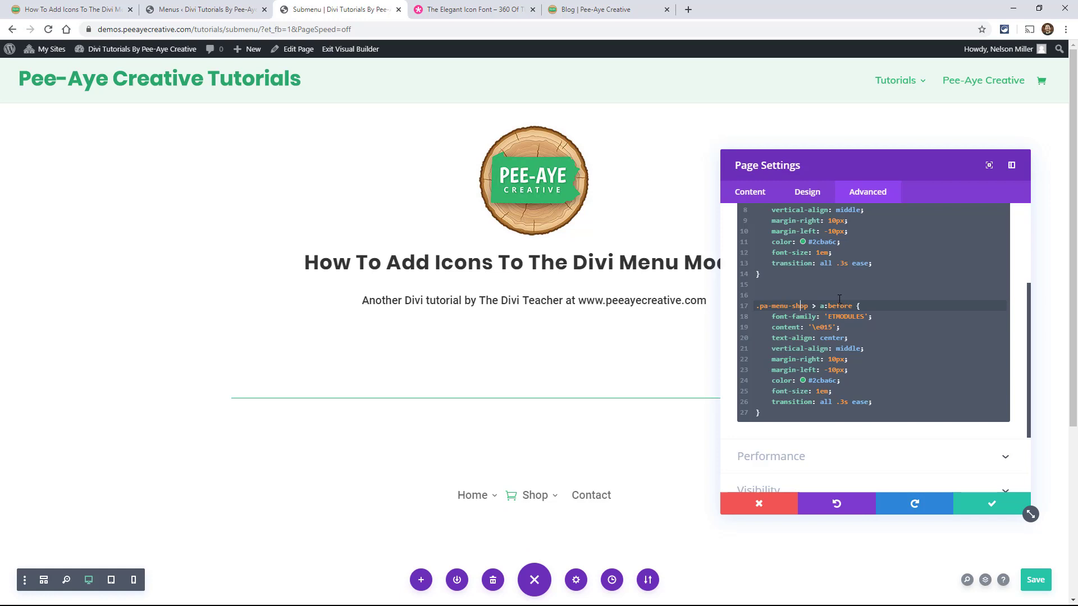
pyautogui.scroll(-2, 761, 331)
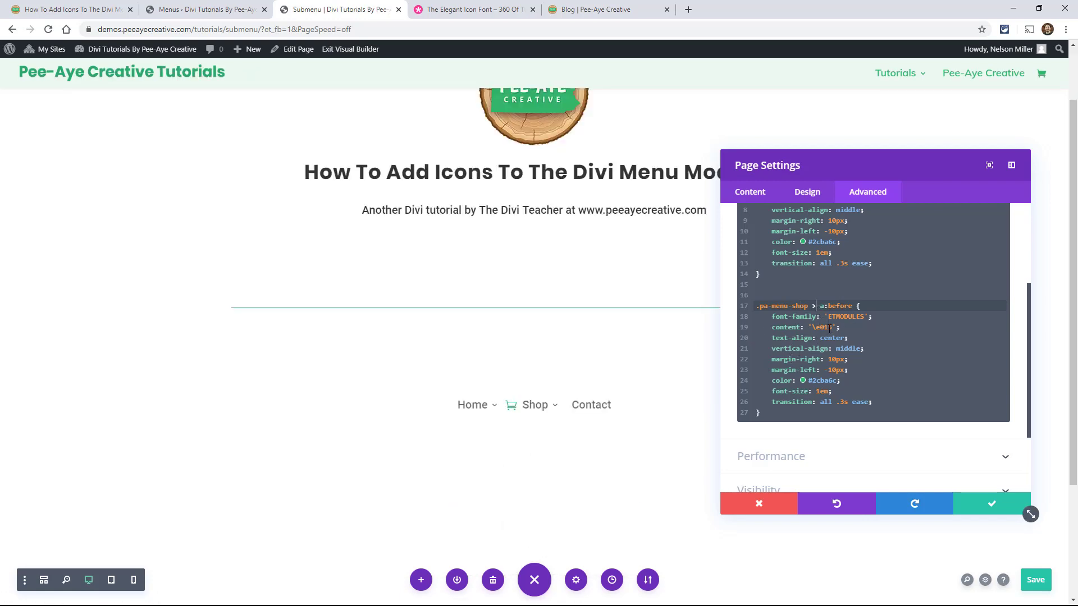
pyautogui.moveTo(834, 327); pyautogui.dragTo(821, 327)
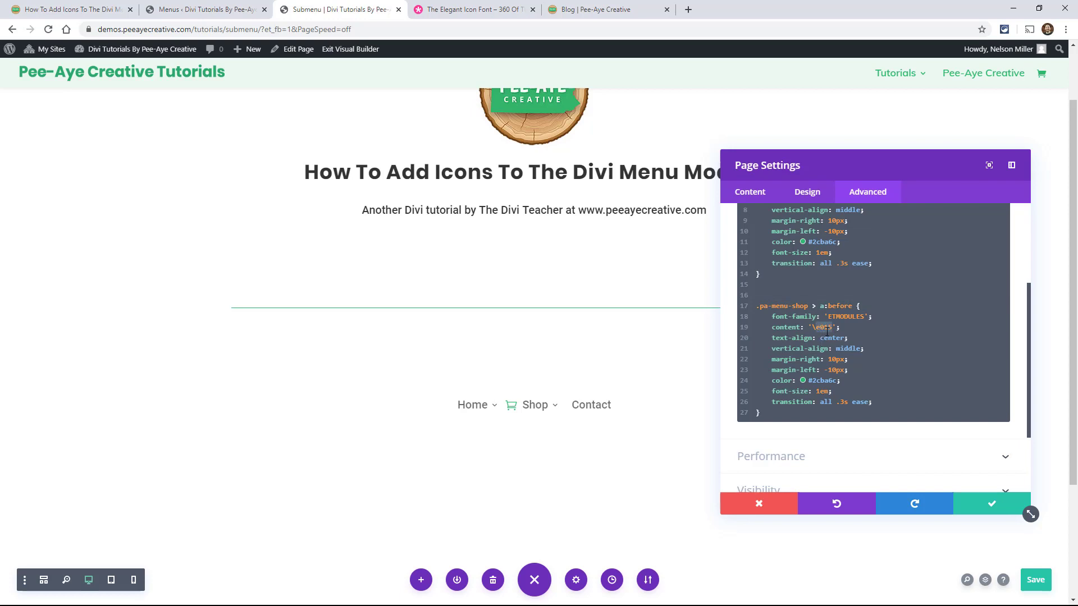
pyautogui.moveTo(521, 410)
# Scroll the tutorial down to the '1. ETModules' section listing arrow icon codes like '&#x21;'
pyautogui.click(57, 12)
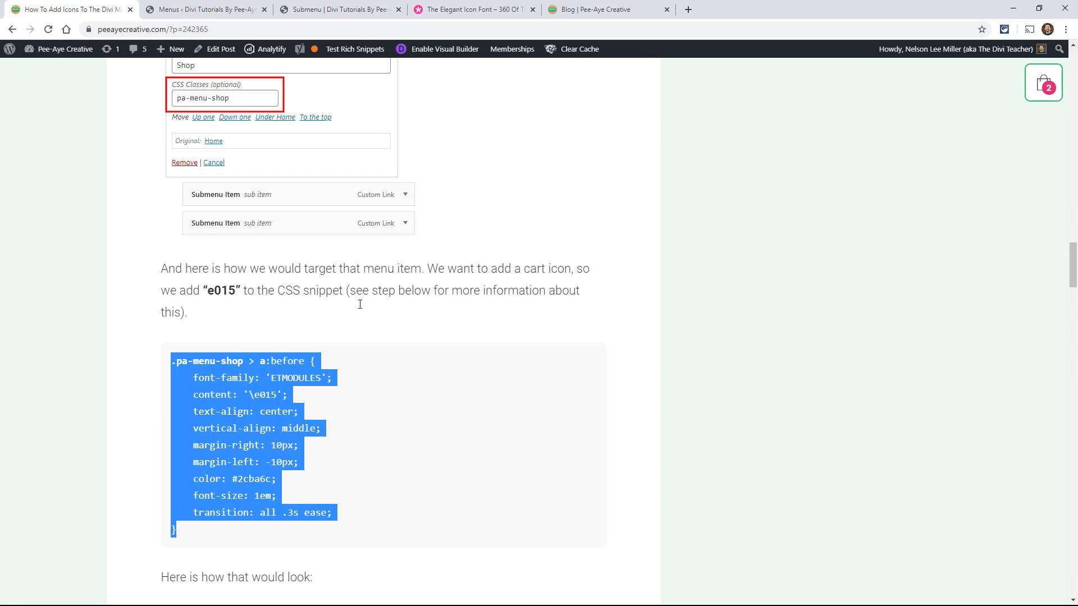
pyautogui.click(377, 345)
pyautogui.scroll(-7, 385, 356)
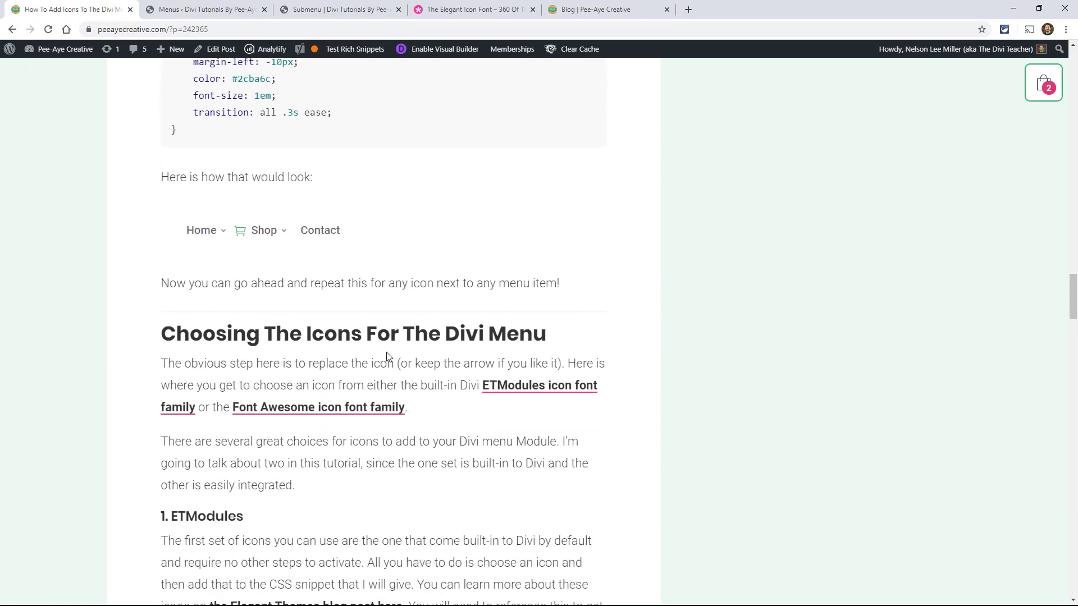
pyautogui.scroll(-2, 388, 354)
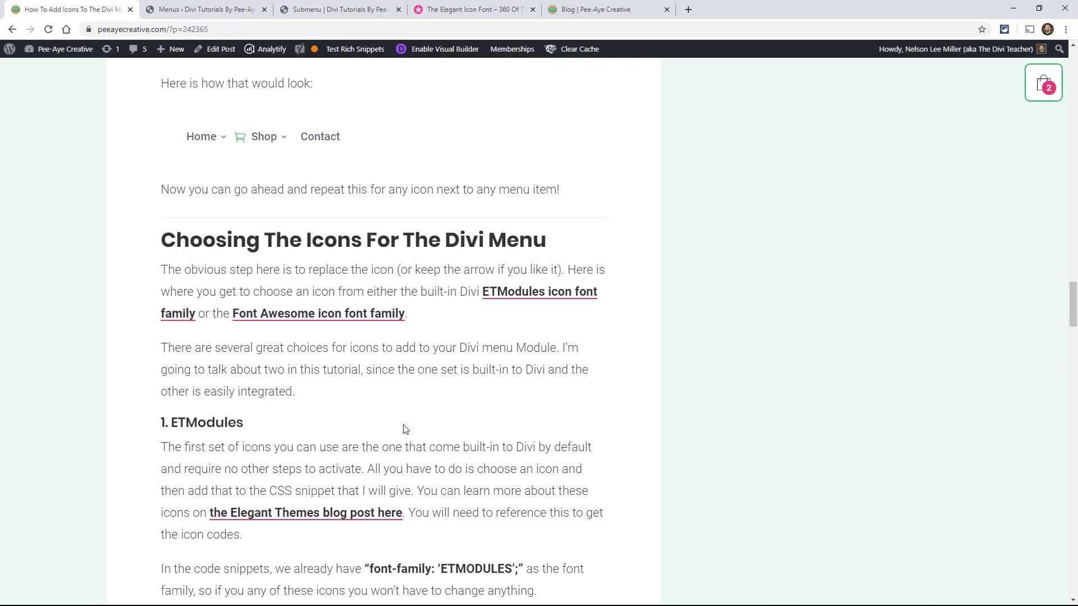
pyautogui.scroll(-2, 405, 421)
pyautogui.scroll(-3, 405, 420)
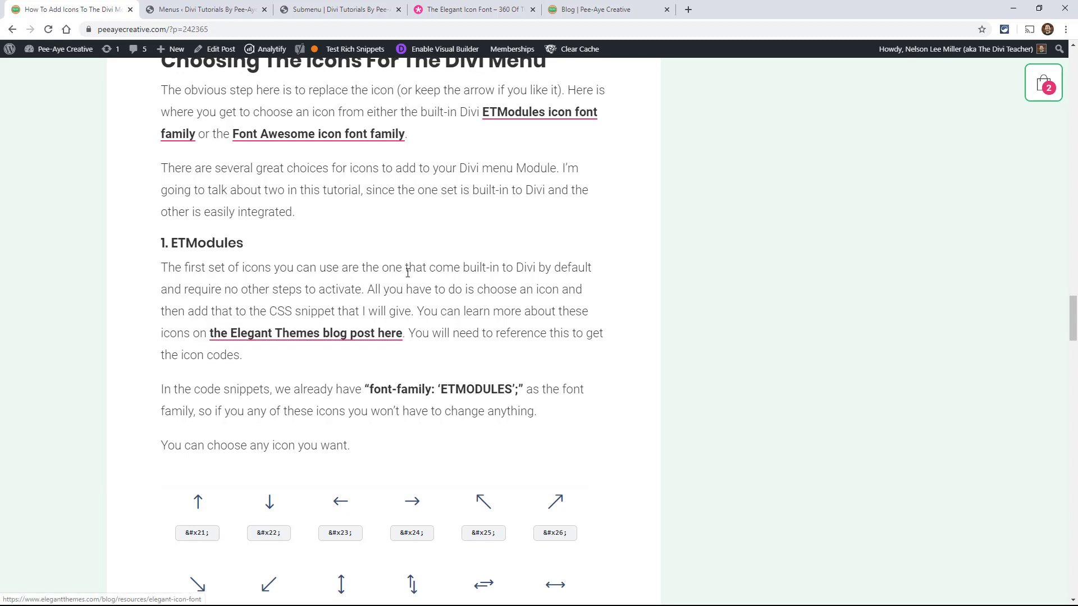
pyautogui.scroll(-1, 449, 75)
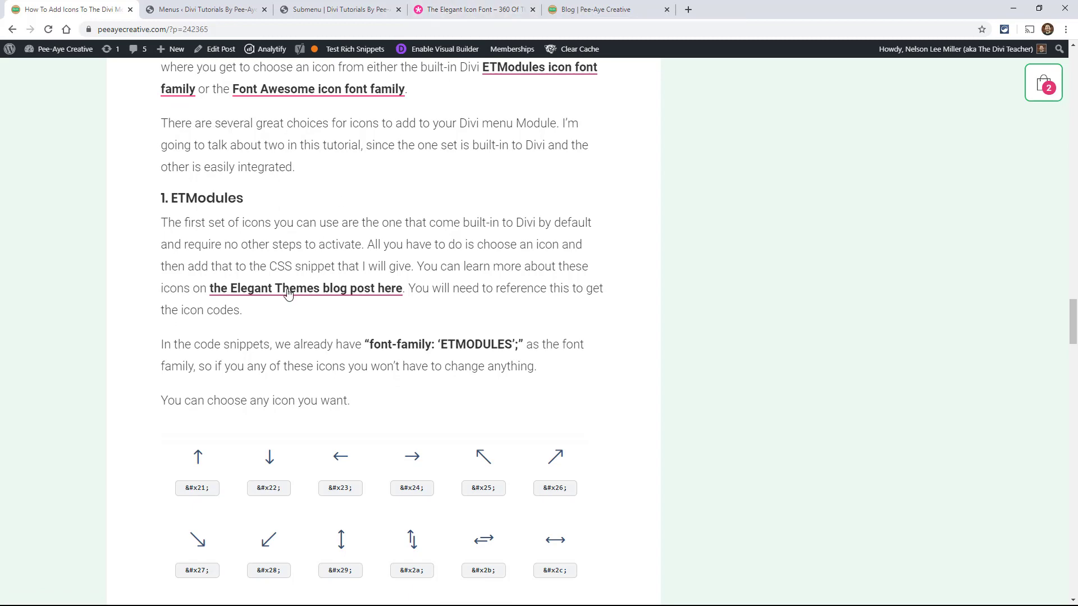
pyautogui.click(444, 13)
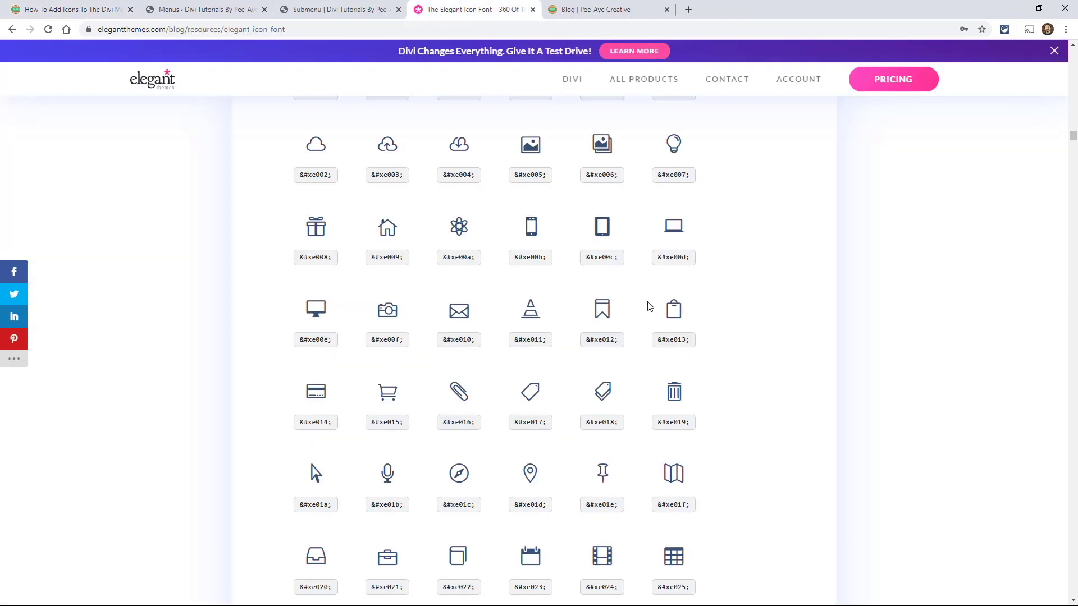
pyautogui.scroll(5, 662, 320)
pyautogui.scroll(15, 680, 335)
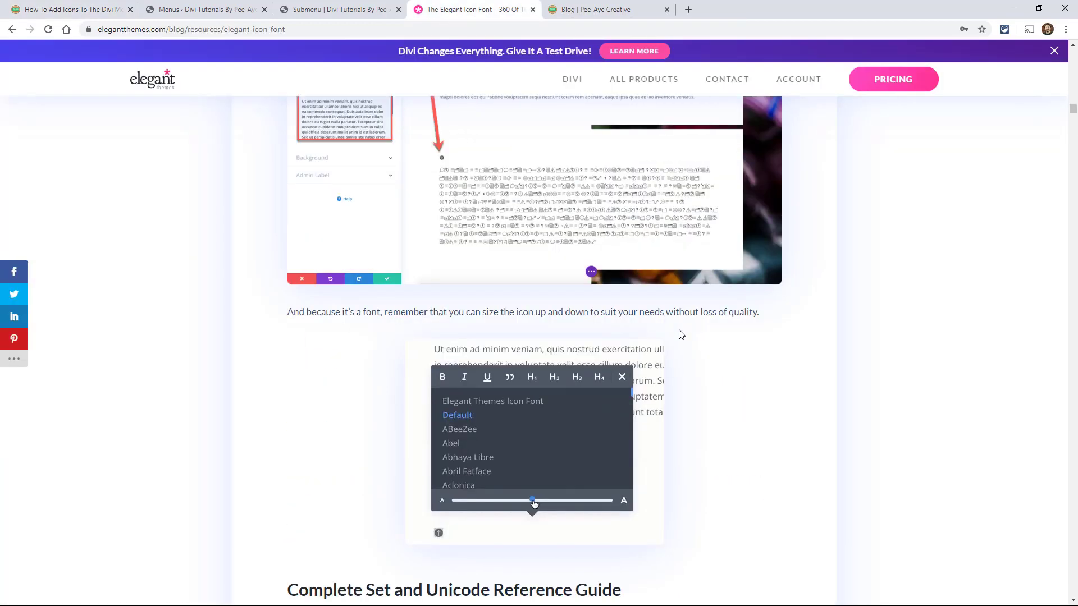
pyautogui.scroll(-15, 679, 335)
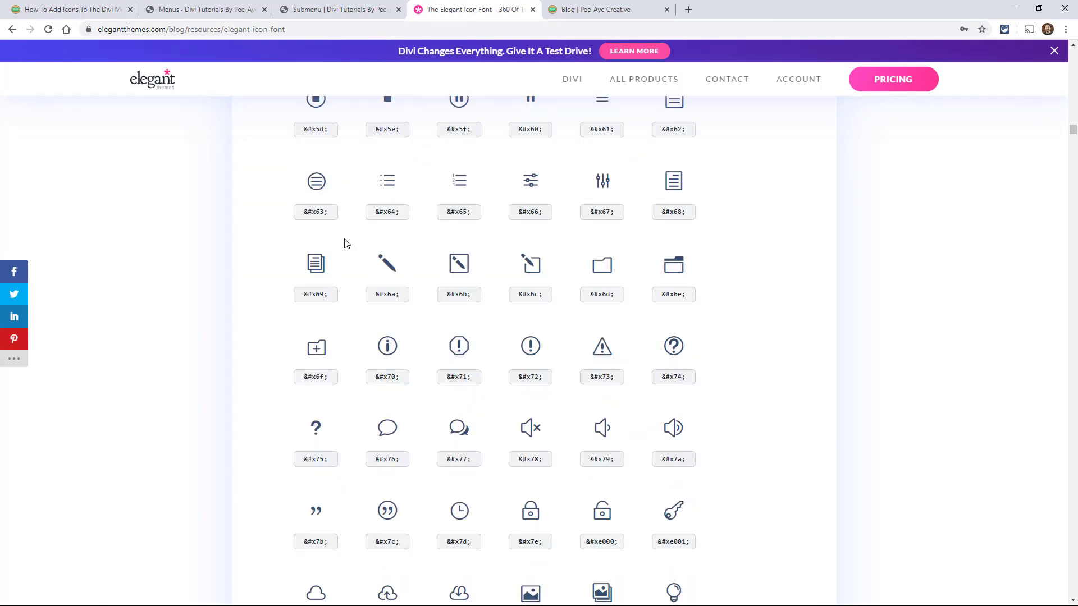
pyautogui.moveTo(305, 209); pyautogui.dragTo(416, 214)
pyautogui.click(371, 218)
pyautogui.tripleClick(383, 212)
pyautogui.click(384, 217)
pyautogui.tripleClick(390, 219)
pyautogui.scroll(-10, 515, 392)
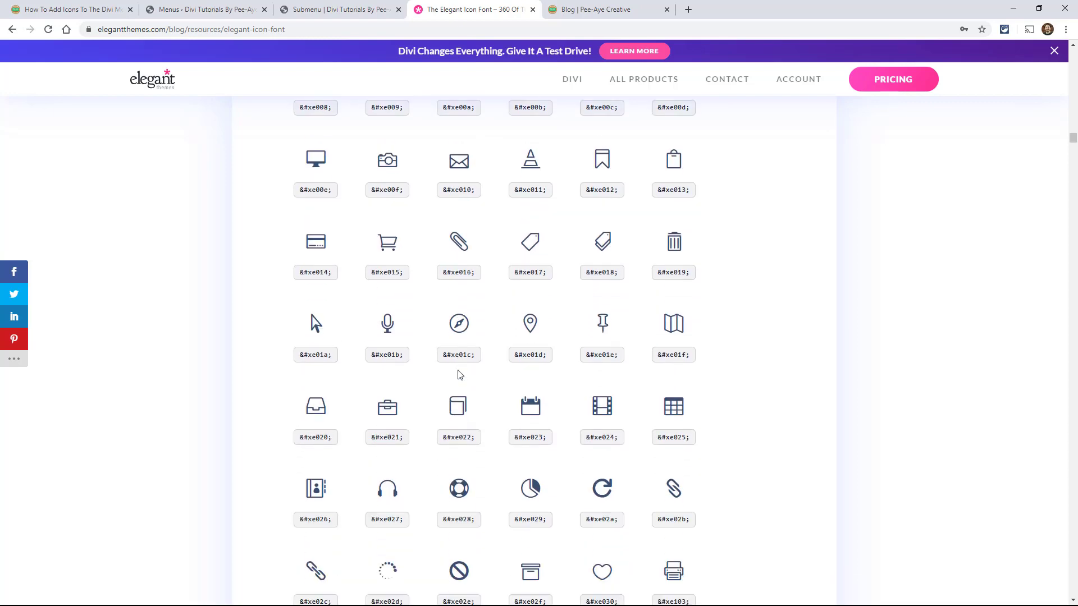
pyautogui.scroll(6, 431, 343)
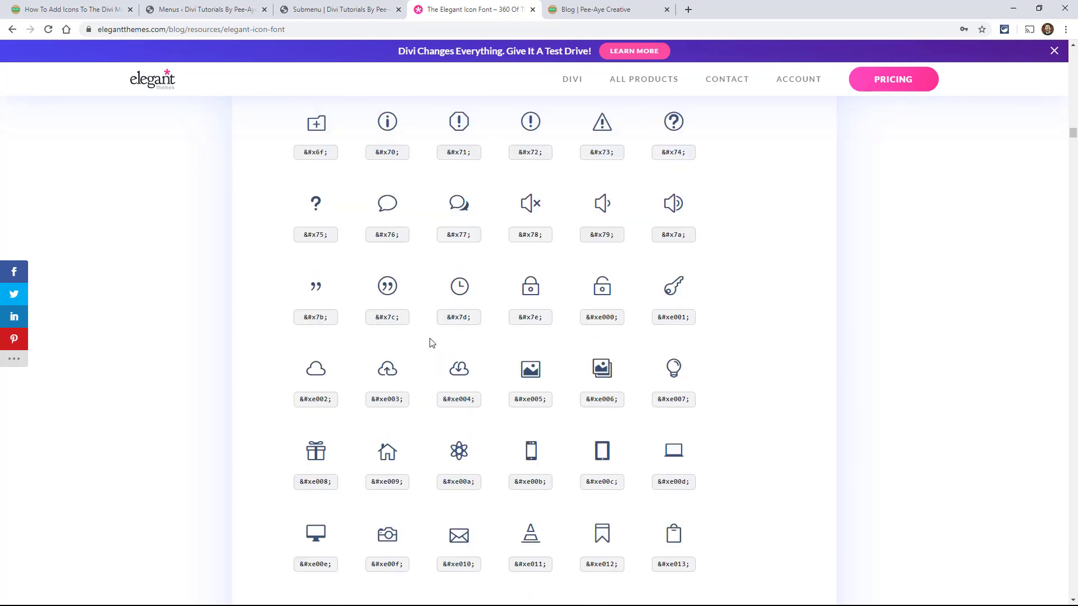
pyautogui.scroll(1, 432, 343)
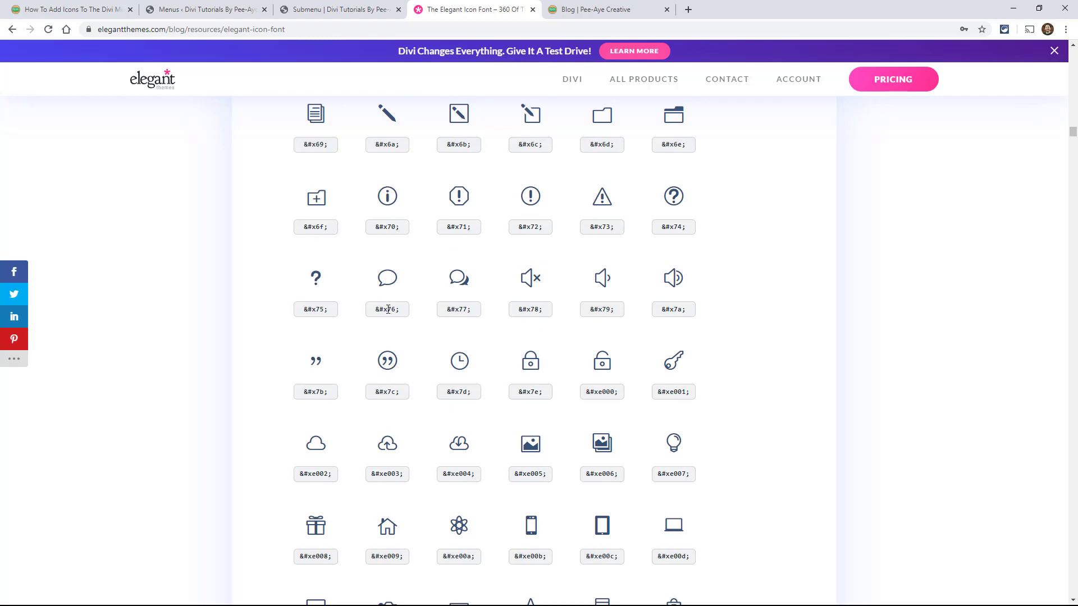
pyautogui.click(324, 312)
pyautogui.moveTo(316, 311); pyautogui.dragTo(328, 310)
pyautogui.click(315, 309)
pyautogui.click(319, 311)
pyautogui.scroll(-1, 416, 330)
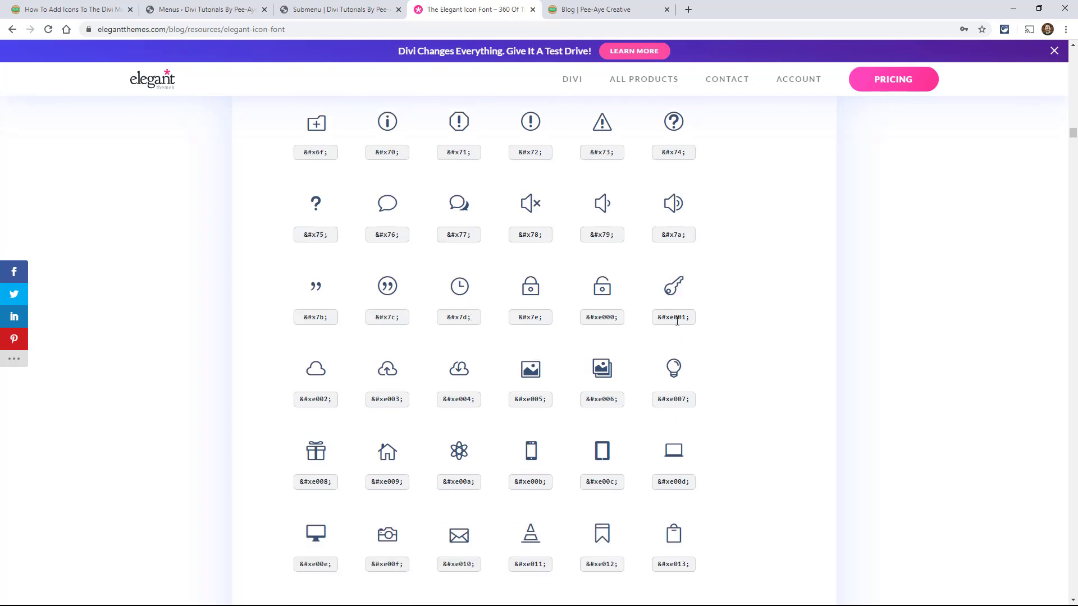
pyautogui.moveTo(672, 320); pyautogui.dragTo(683, 317)
pyautogui.click(674, 324)
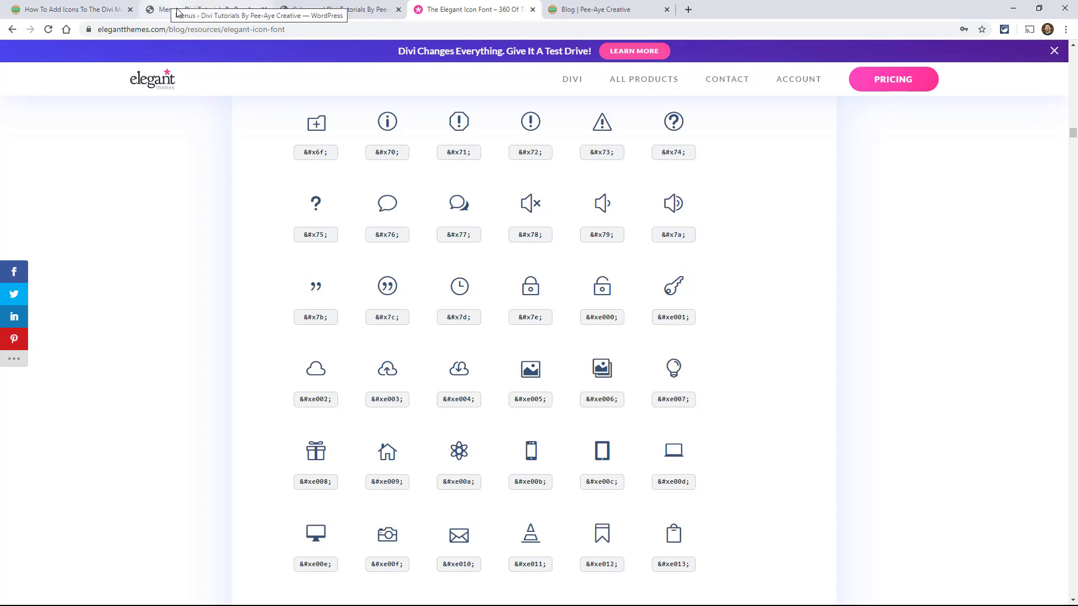
# Find the submenu snippet's \24 icon code, then view the matching &#x24; entry in the Elegant Themes reference guide
pyautogui.click(90, 11)
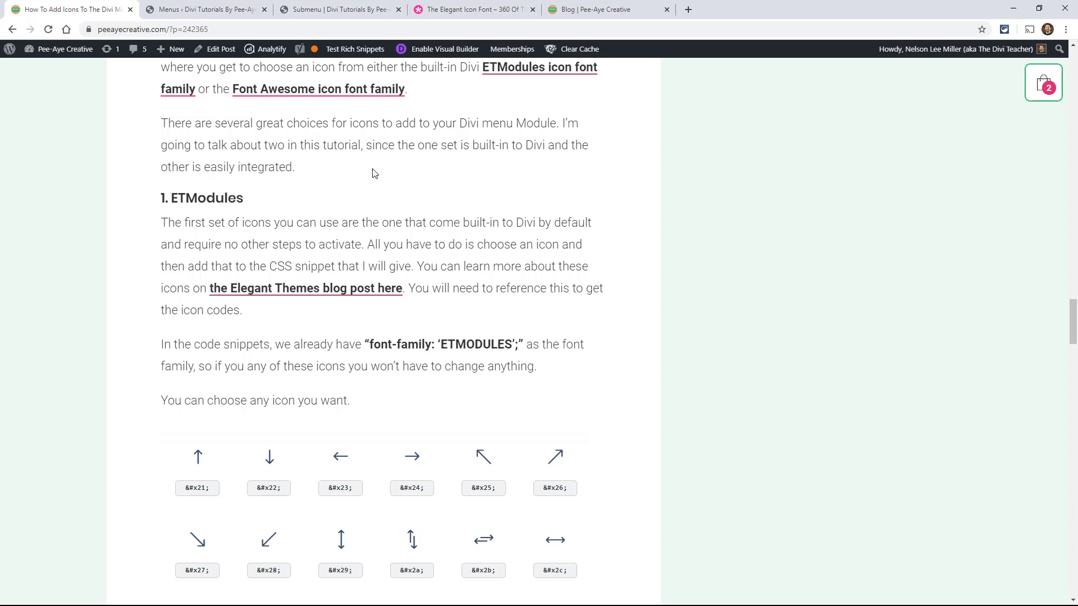
pyautogui.scroll(10, 414, 270)
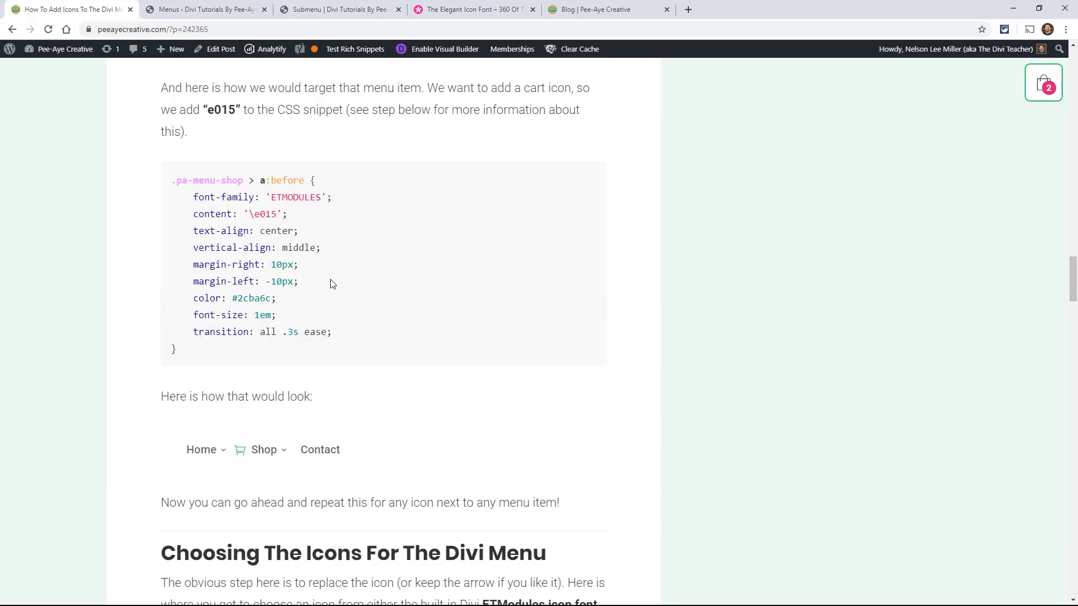
pyautogui.scroll(12, 316, 280)
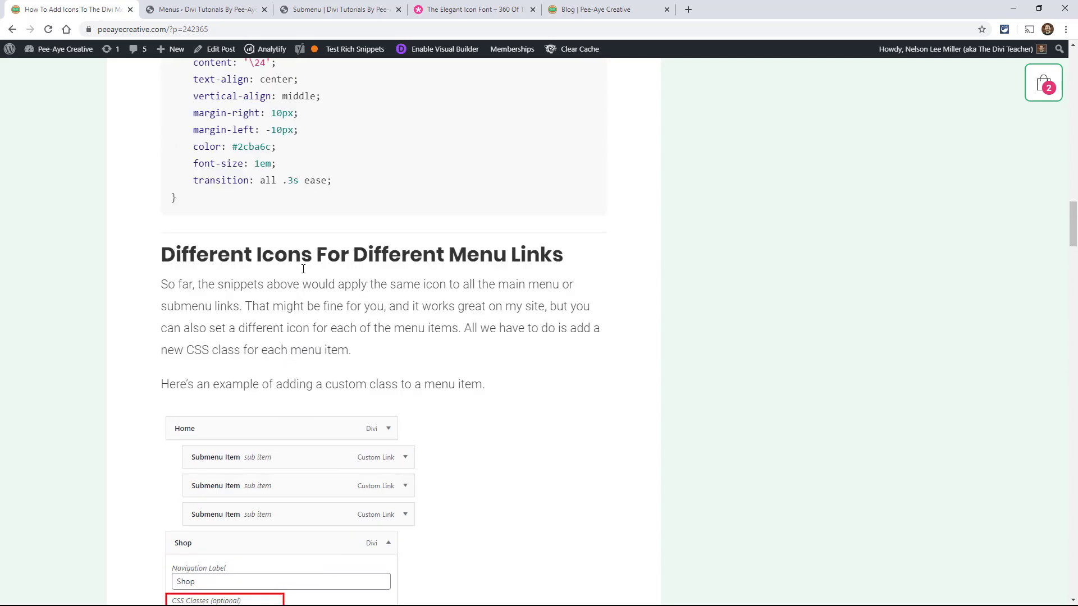
pyautogui.scroll(5, 303, 269)
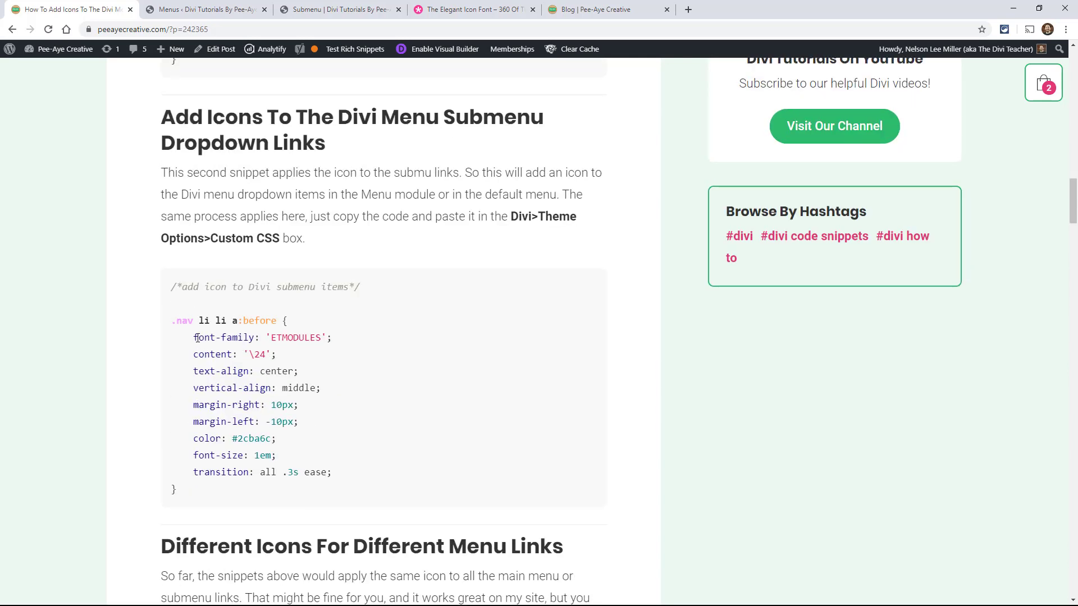
pyautogui.moveTo(198, 338); pyautogui.dragTo(333, 339)
pyautogui.click(293, 344)
pyautogui.moveTo(254, 355); pyautogui.dragTo(264, 356)
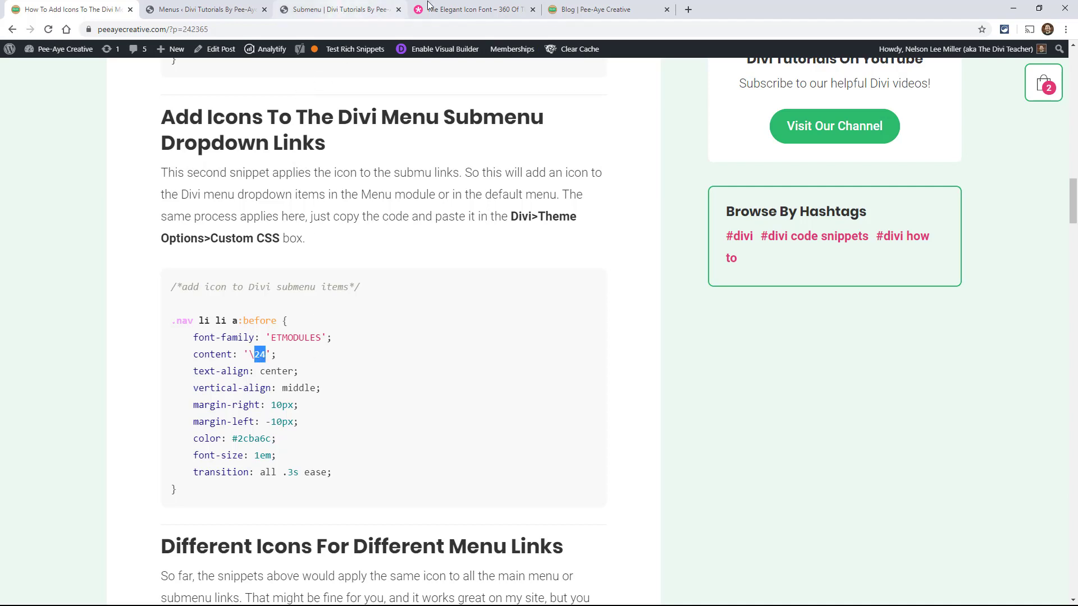
pyautogui.click(472, 10)
pyautogui.scroll(20, 492, 272)
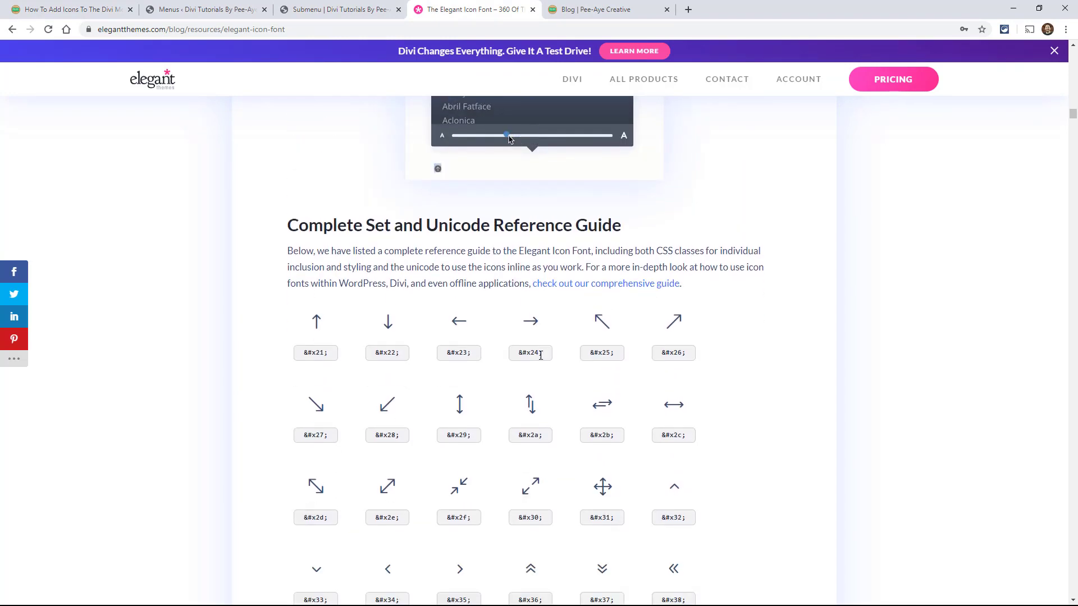
pyautogui.click(538, 351)
pyautogui.scroll(-2, 457, 371)
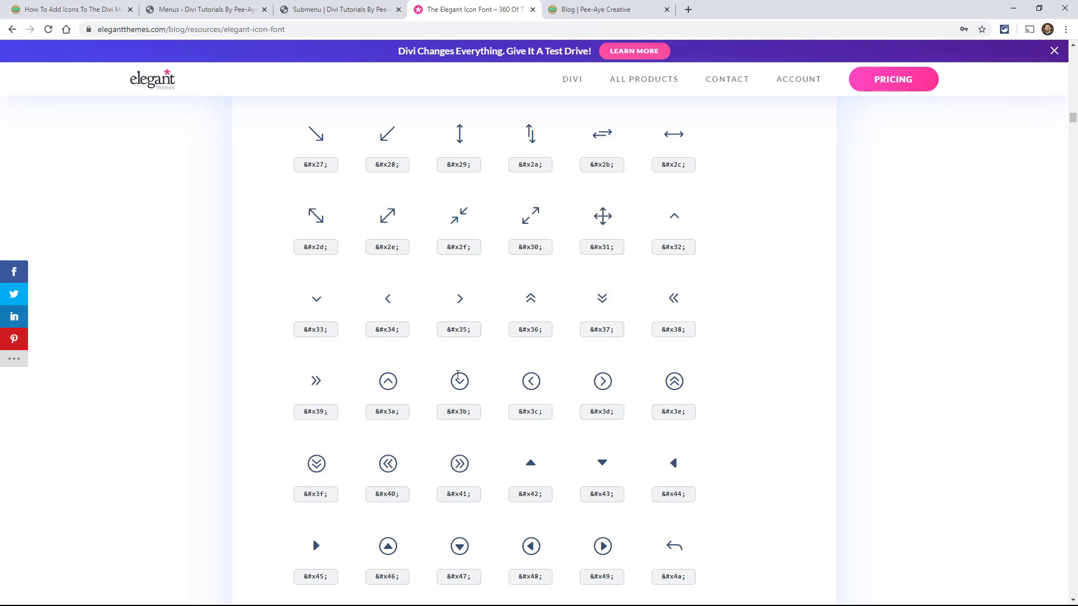
pyautogui.scroll(-1, 458, 375)
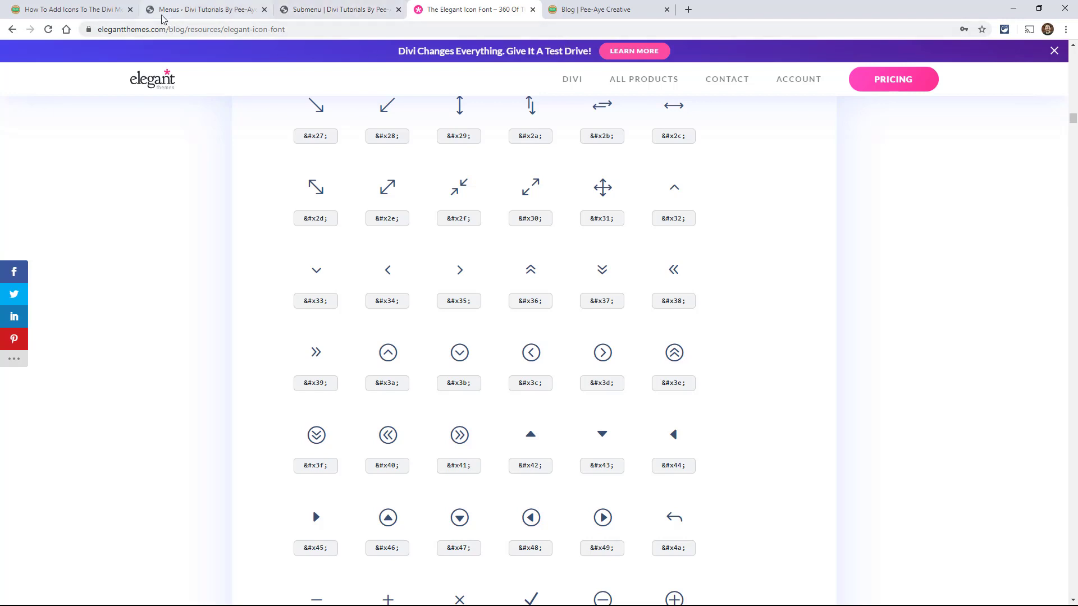
# Open the Font Awesome website in a new tab by typing 'fon'
pyautogui.click(687, 10)
pyautogui.write('fontawesome.com')
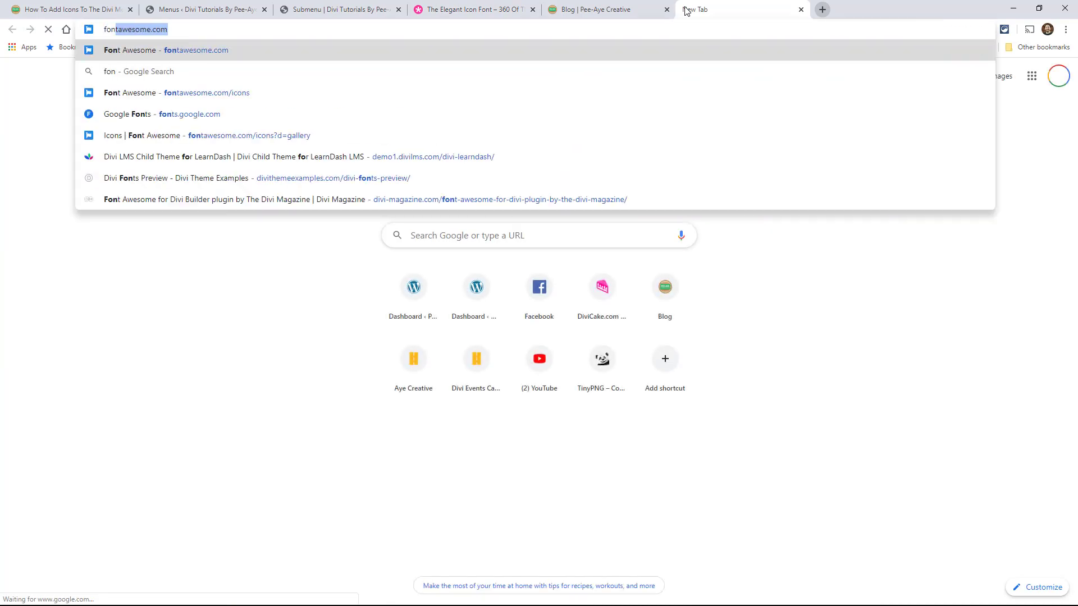
pyautogui.press('Return')
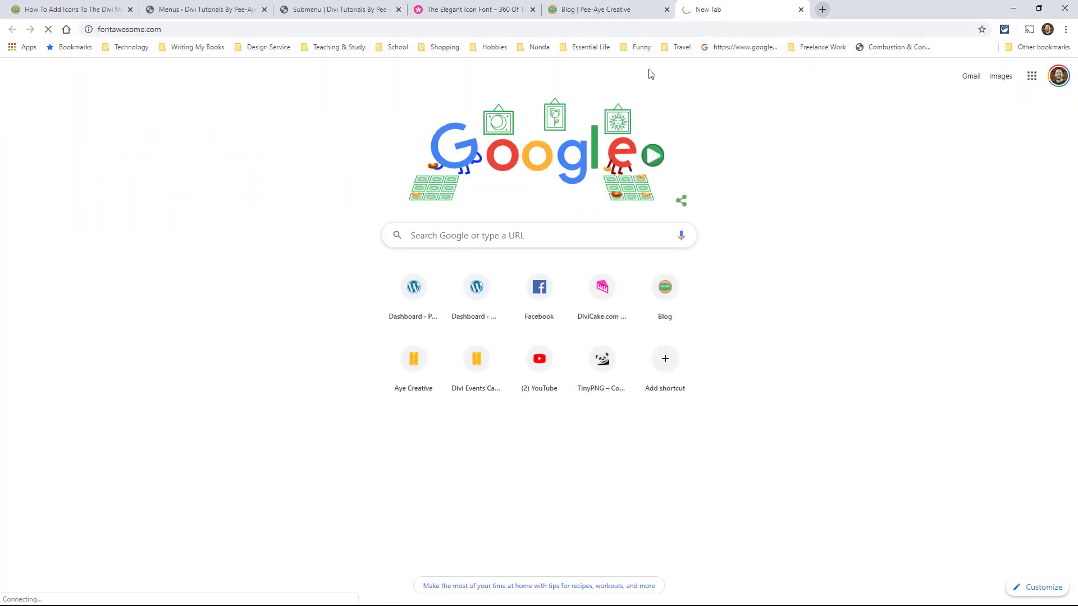
# Scroll the tutorial to the '2. Font Awesome' section and highlight 'Font Awesome 5 Free'
pyautogui.click(62, 9)
pyautogui.scroll(-2, 347, 317)
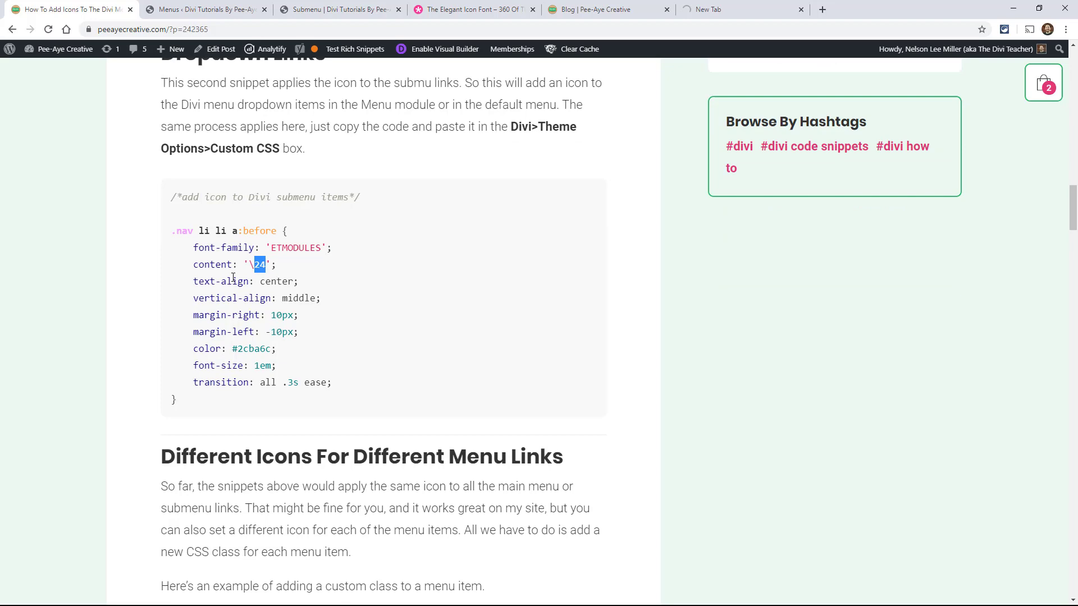
pyautogui.click(210, 257)
pyautogui.scroll(-10, 314, 284)
pyautogui.scroll(-18, 314, 285)
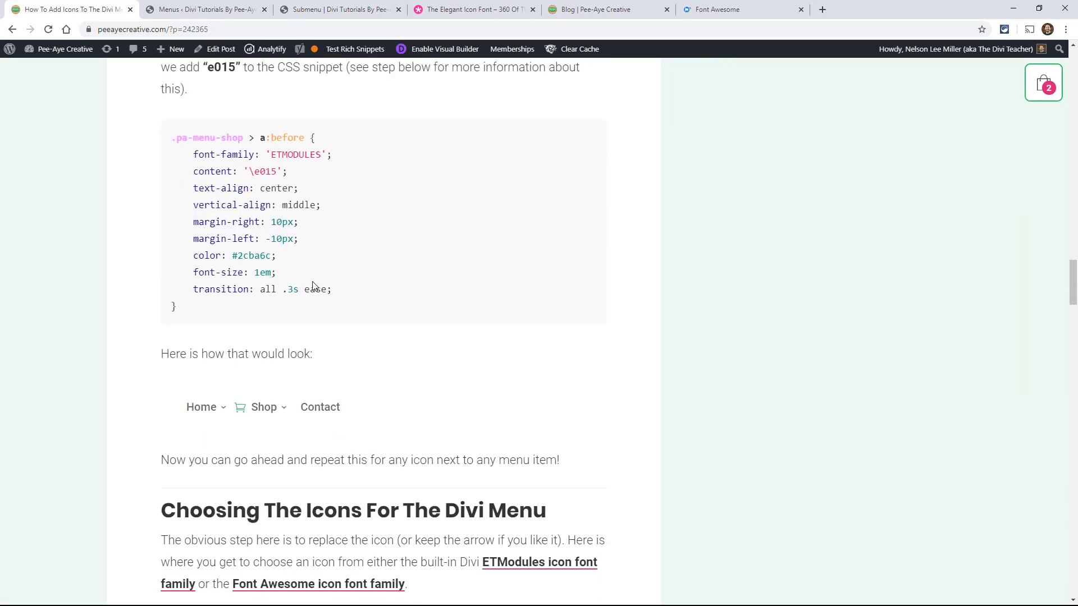
pyautogui.scroll(4, 312, 278)
pyautogui.scroll(-5, 311, 276)
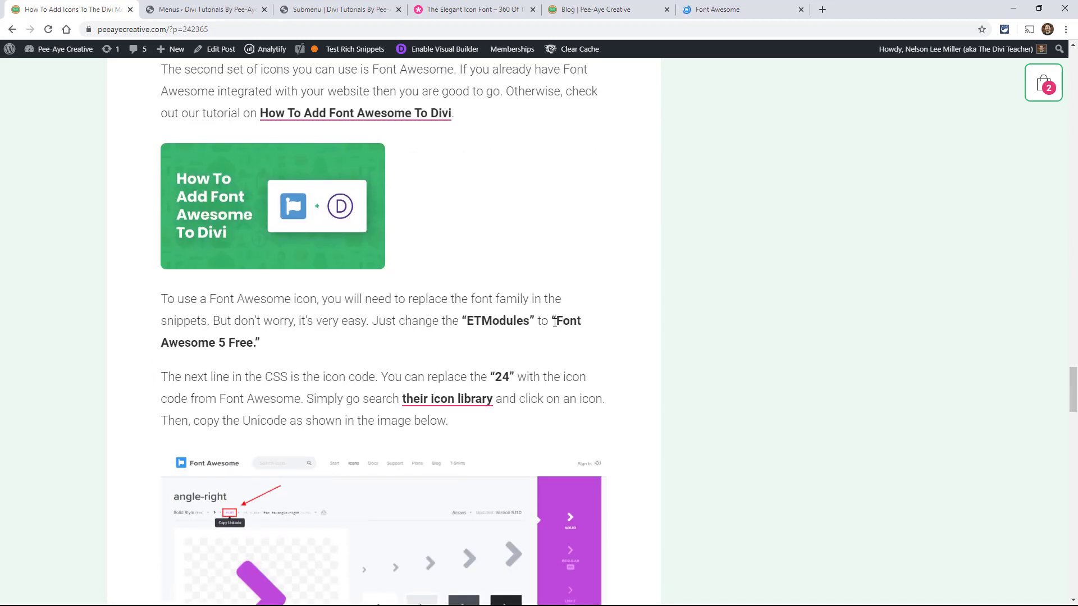
pyautogui.moveTo(556, 321); pyautogui.dragTo(250, 343)
pyautogui.click(249, 341)
# Open Font Awesome's angle-right icon page (unicode f105) from the icon gallery, then return to the tutorial
pyautogui.click(734, 16)
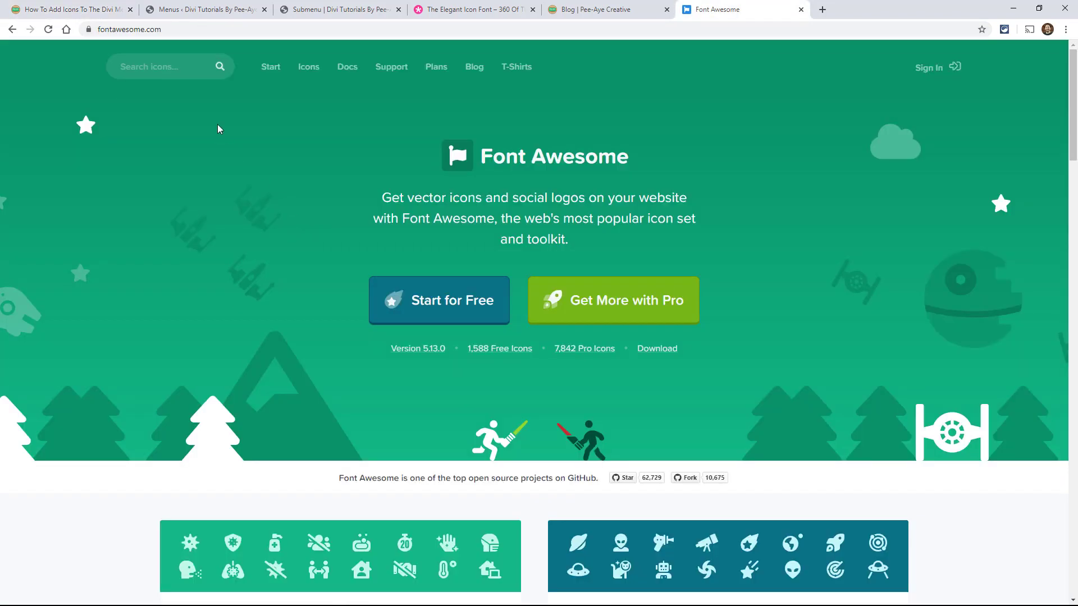
pyautogui.click(308, 68)
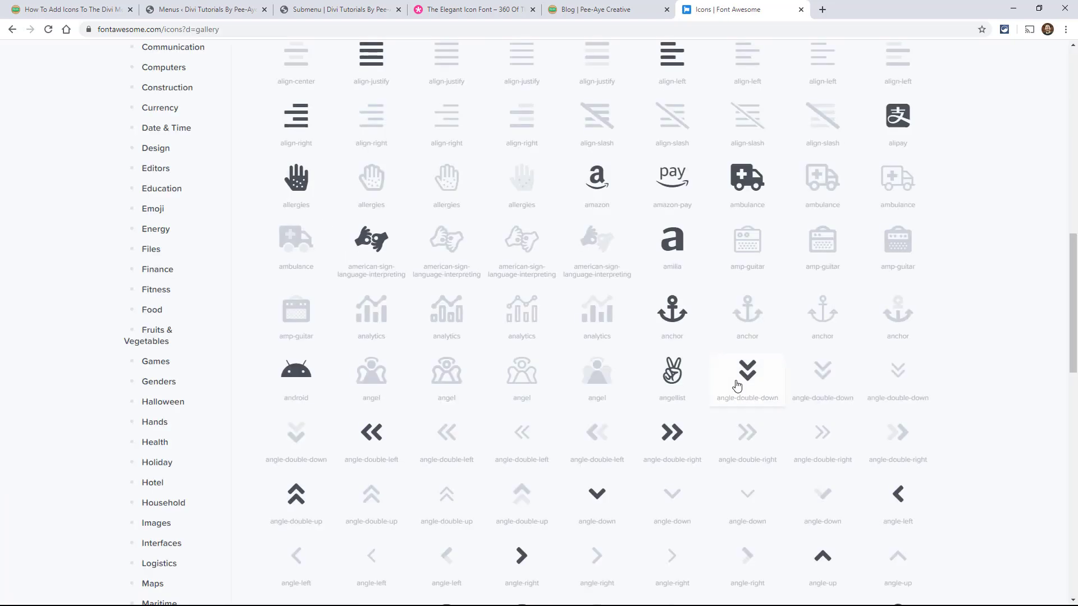
pyautogui.click(518, 337)
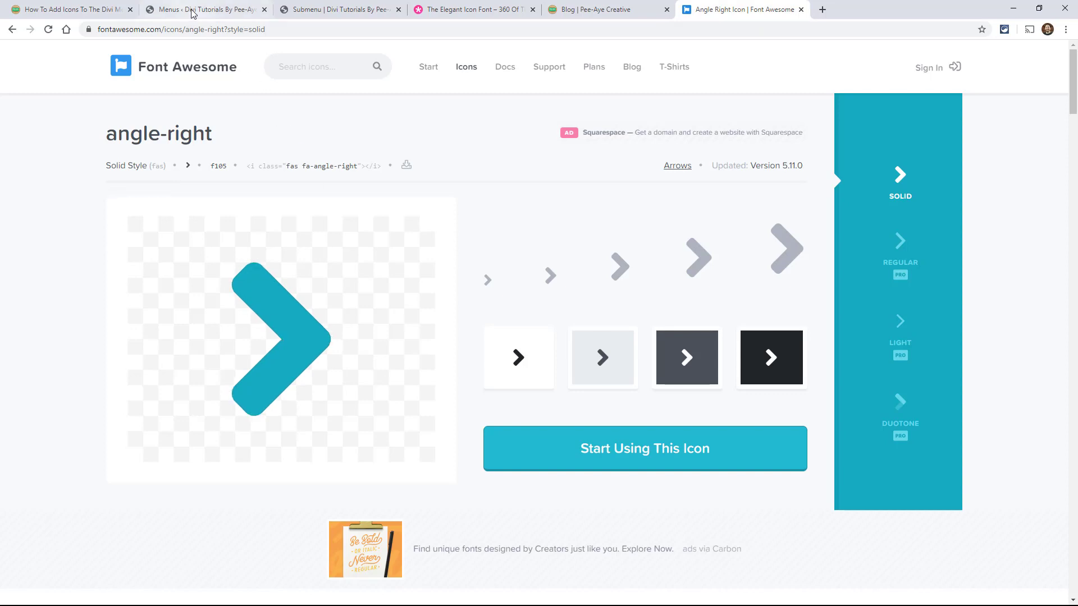
pyautogui.click(112, 11)
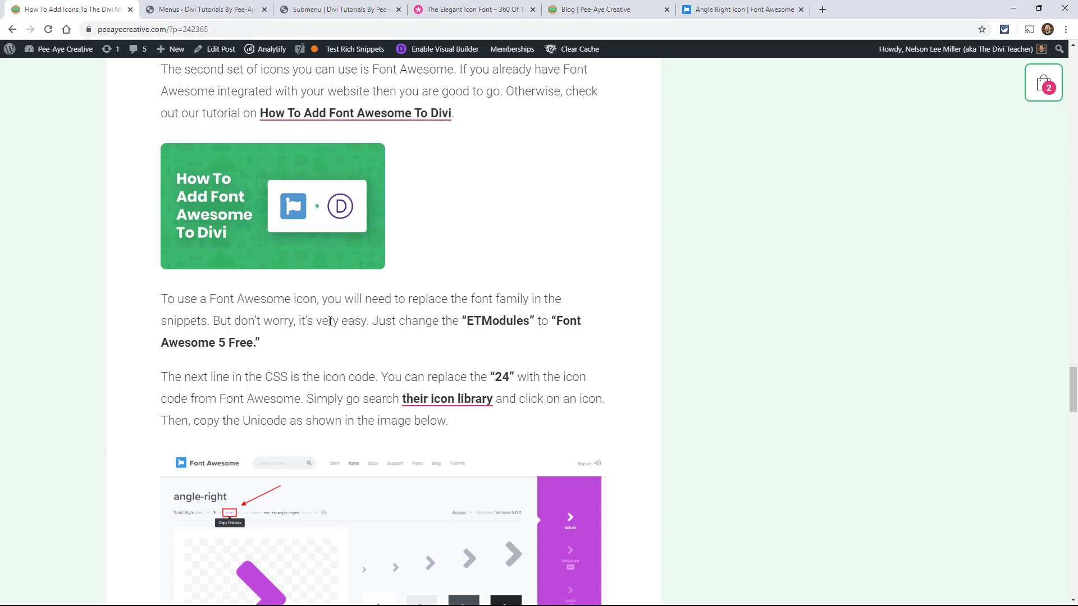
# Highlight ETMODULES and the \e015 code in the blog's .pa-menu-shop snippet, then return to the angle-right page
pyautogui.scroll(-2, 344, 343)
pyautogui.moveTo(253, 253); pyautogui.dragTo(161, 252)
pyautogui.click(283, 267)
pyautogui.scroll(2, 304, 282)
pyautogui.scroll(20, 304, 281)
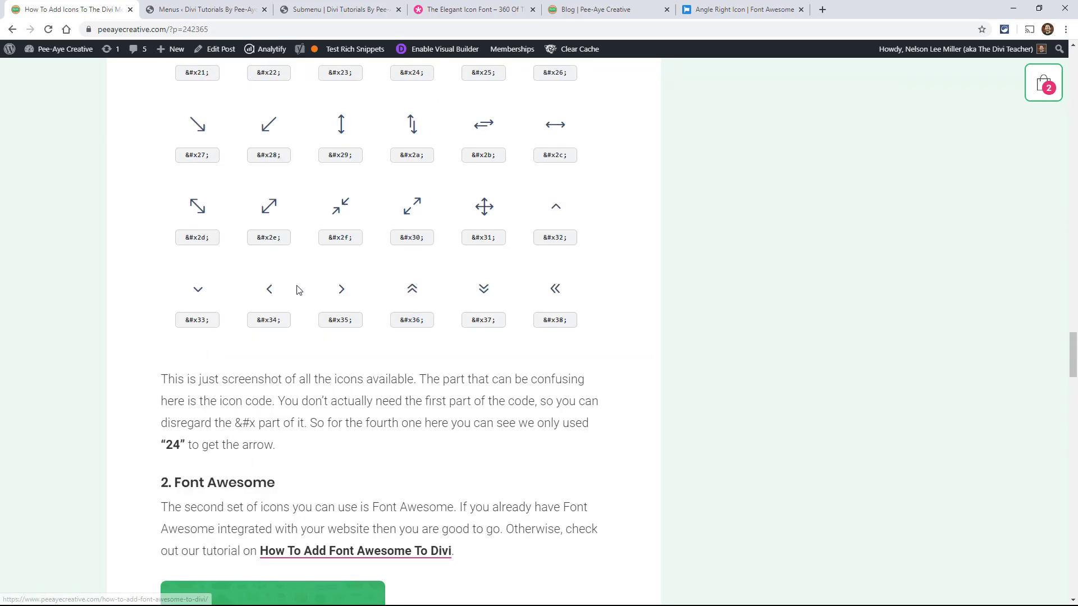
pyautogui.scroll(5, 296, 296)
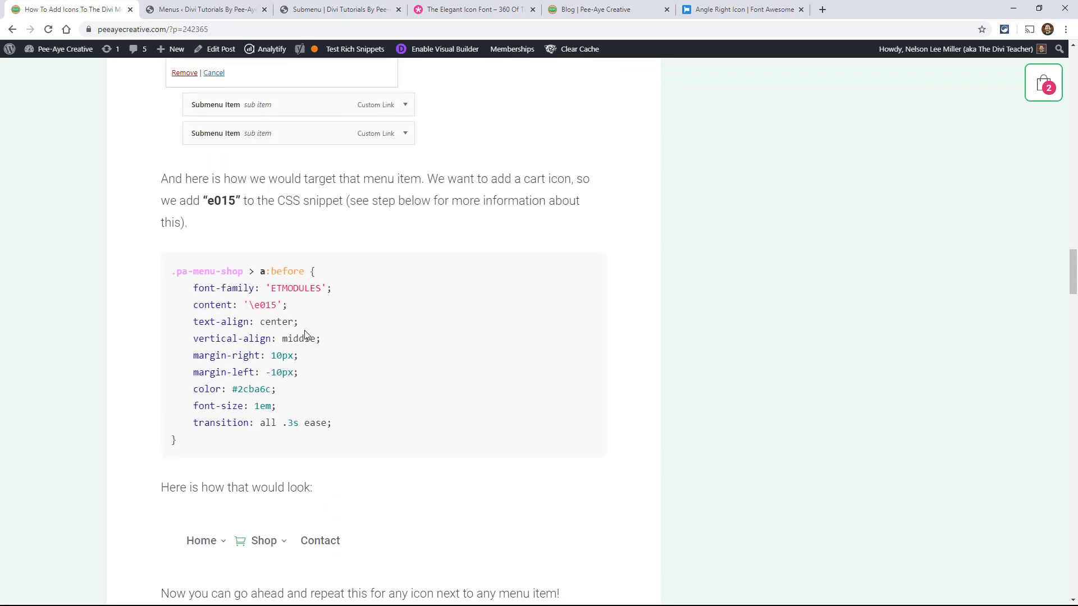
pyautogui.moveTo(322, 288); pyautogui.dragTo(271, 289)
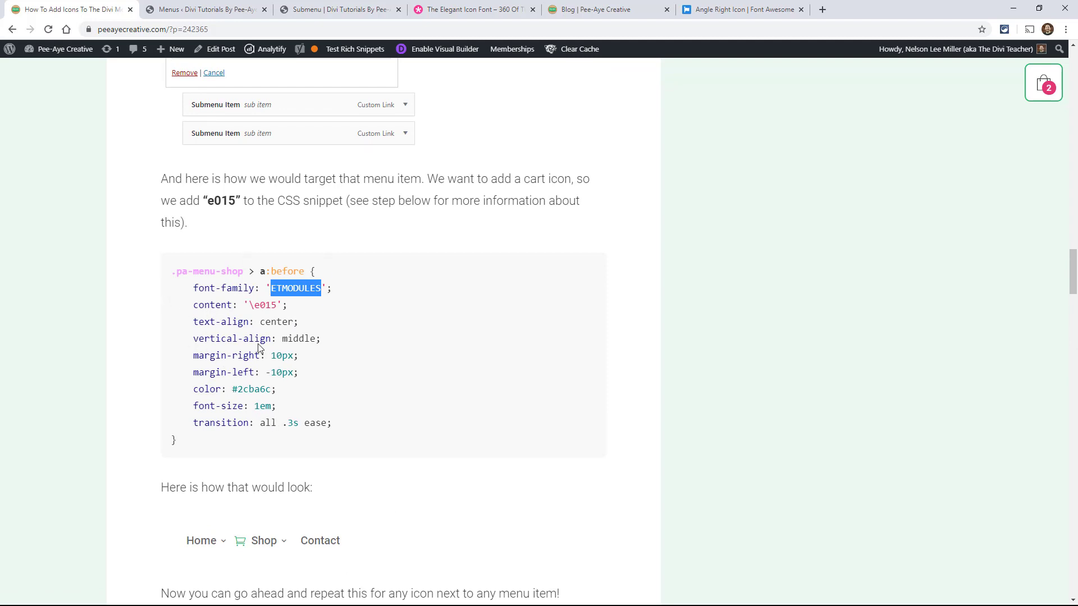
pyautogui.scroll(3, 259, 347)
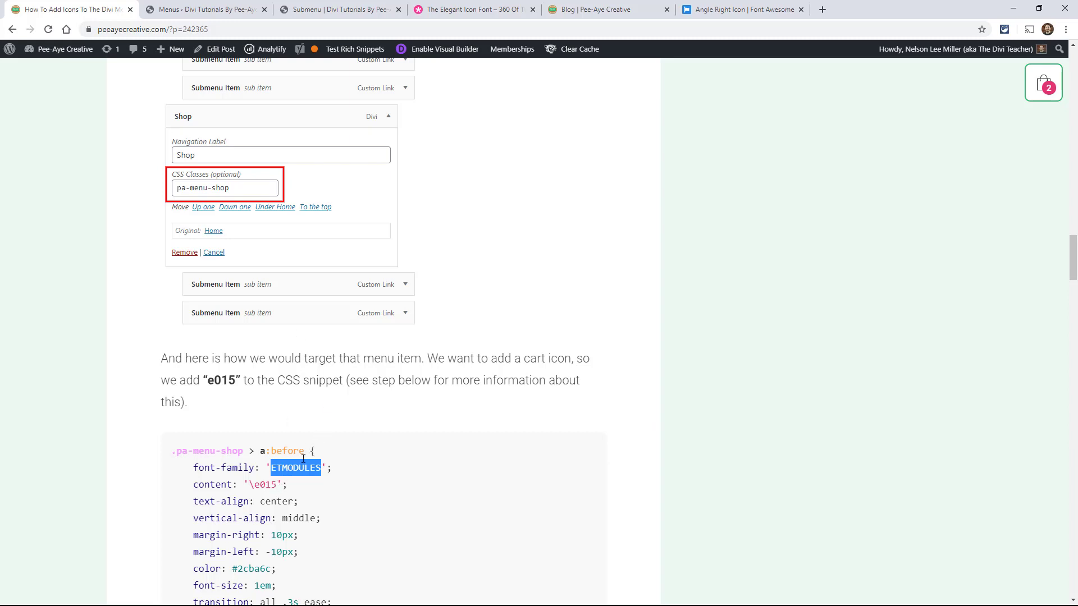
pyautogui.moveTo(278, 485); pyautogui.dragTo(256, 487)
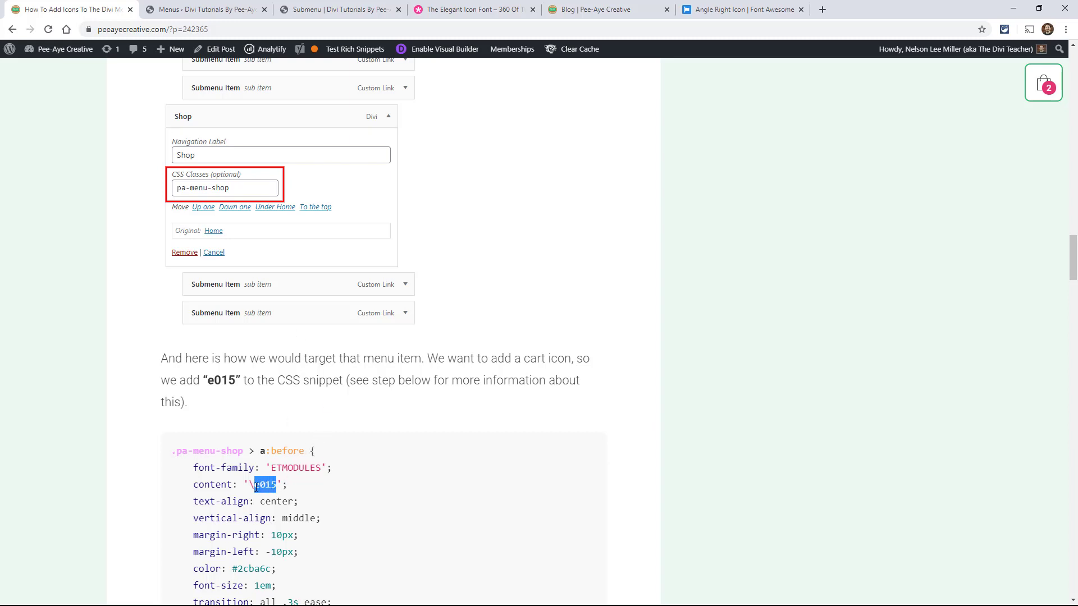
pyautogui.click(710, 9)
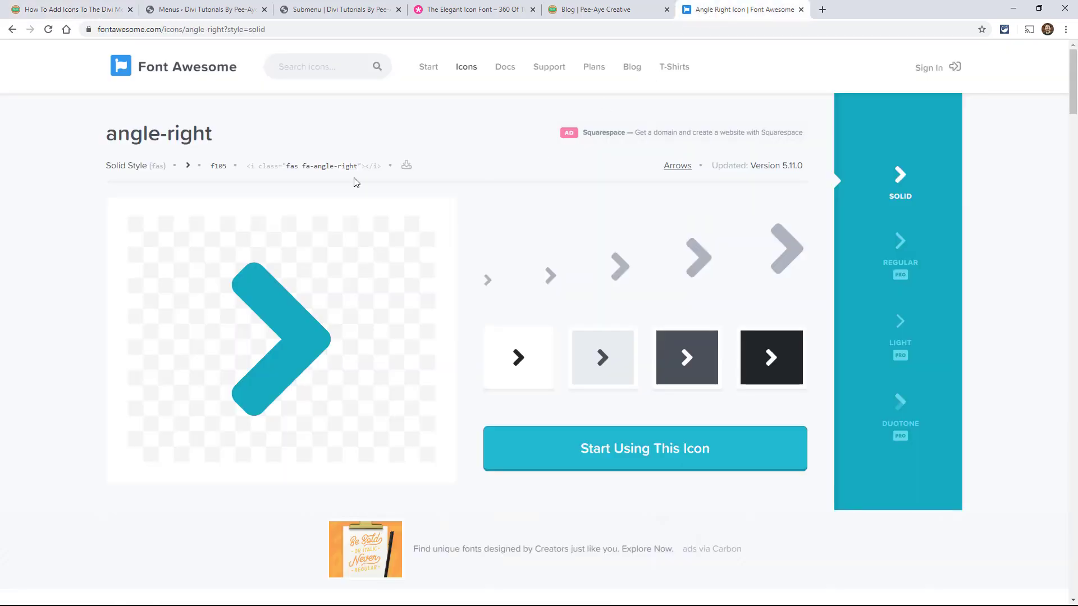
pyautogui.click(216, 172)
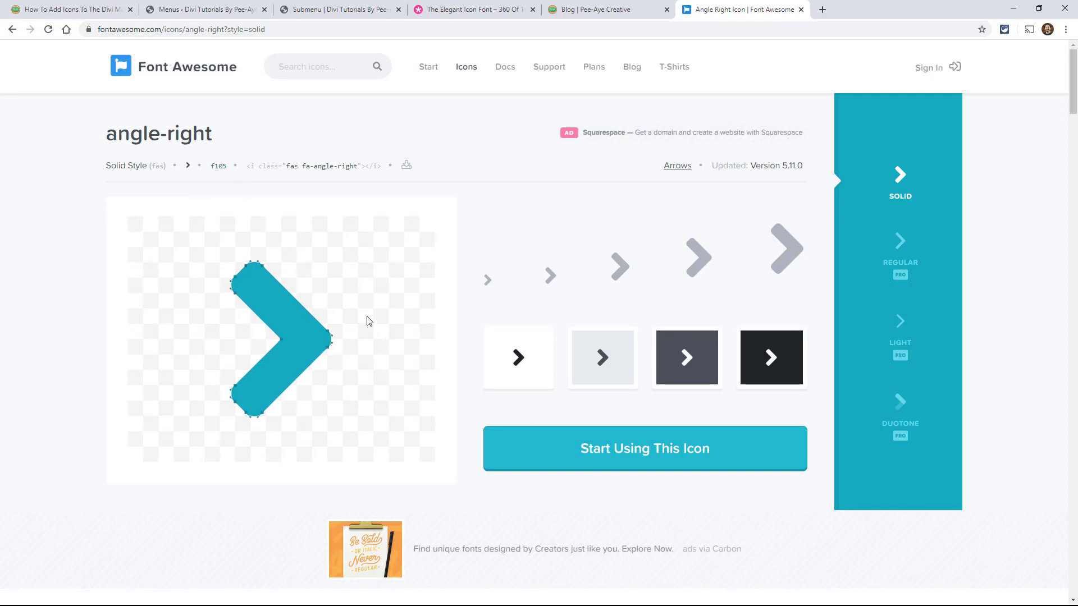
# Select \e015 on line 19 and ETMODULES on line 18 of the page's Shop CSS rule
pyautogui.click(337, 10)
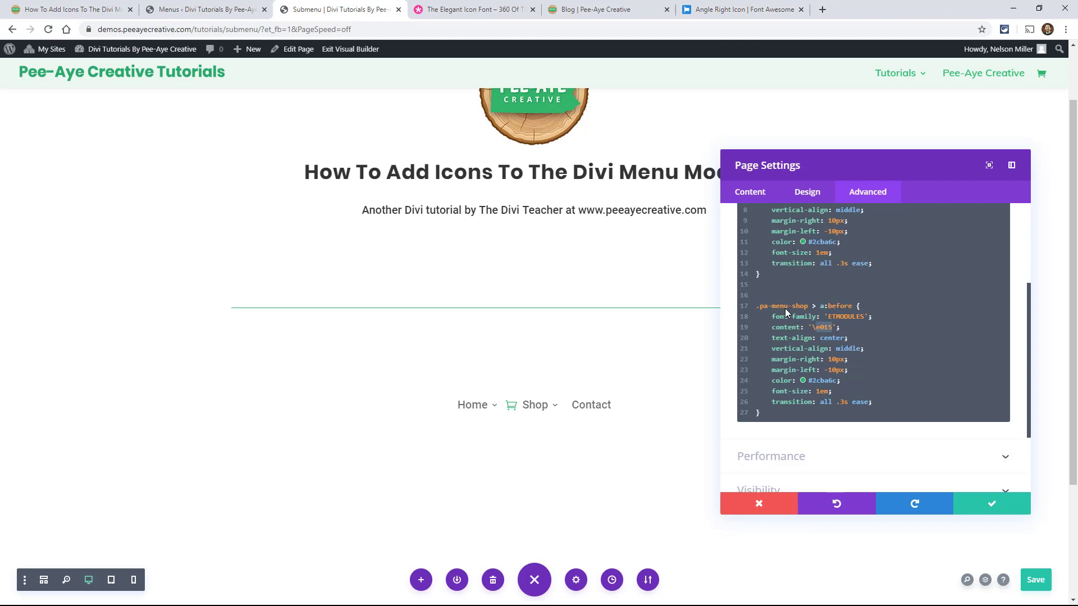
pyautogui.click(816, 327)
pyautogui.doubleClick(825, 327)
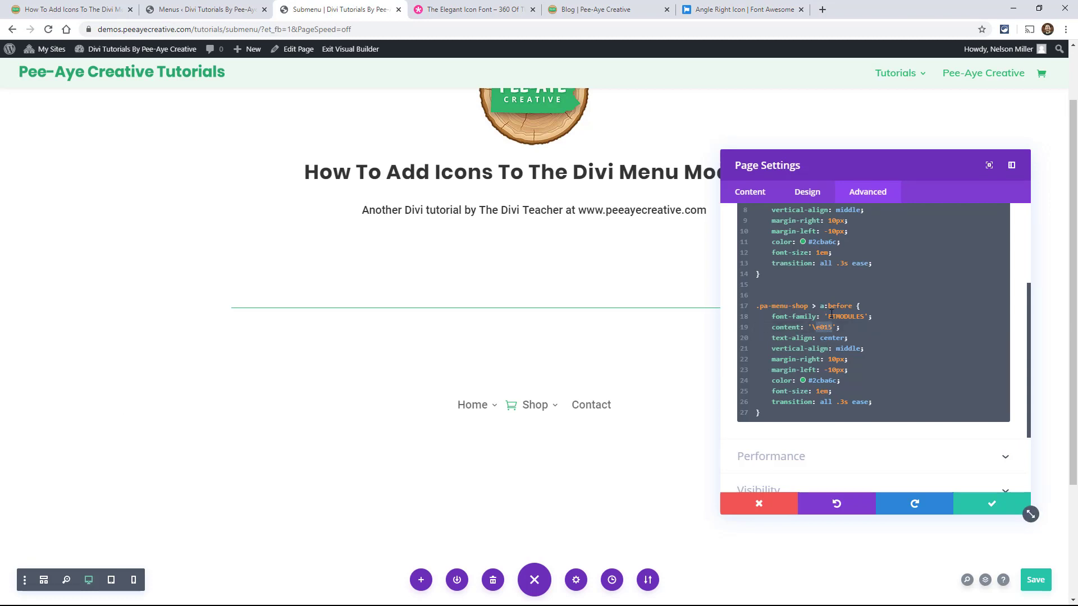
pyautogui.moveTo(828, 317); pyautogui.dragTo(861, 316)
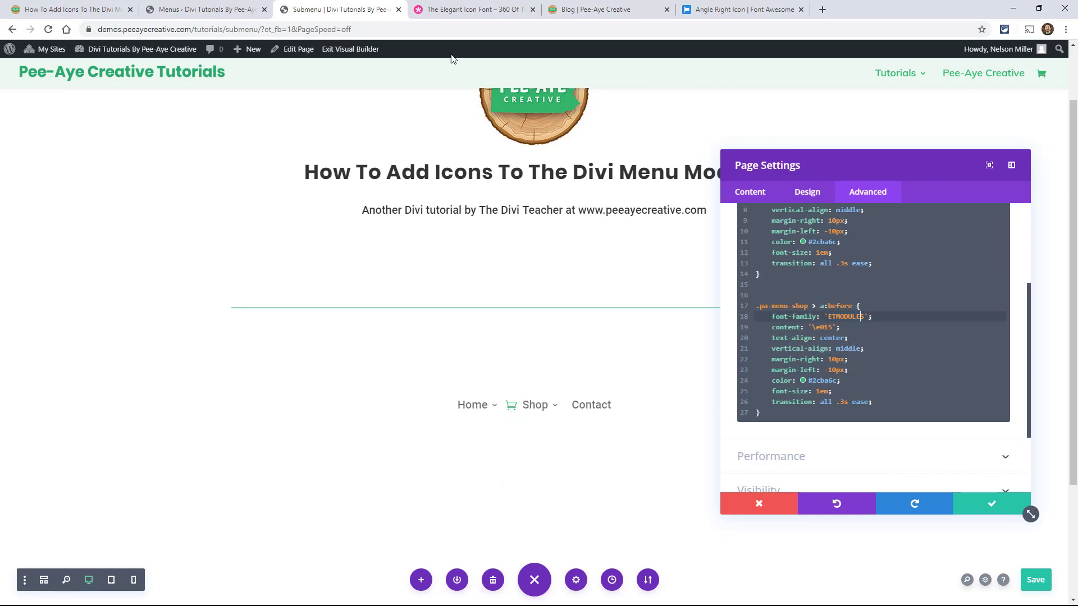
# Browse the icons tutorial and the Pee-Aye Creative blog to find the hover-effects CSS section
pyautogui.click(72, 10)
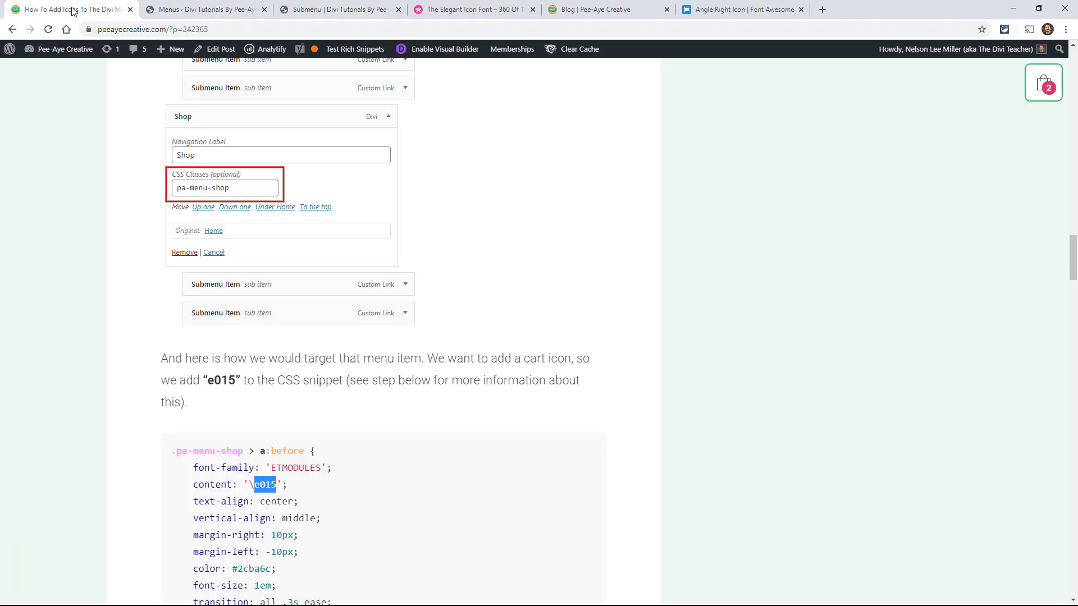
pyautogui.scroll(-15, 344, 298)
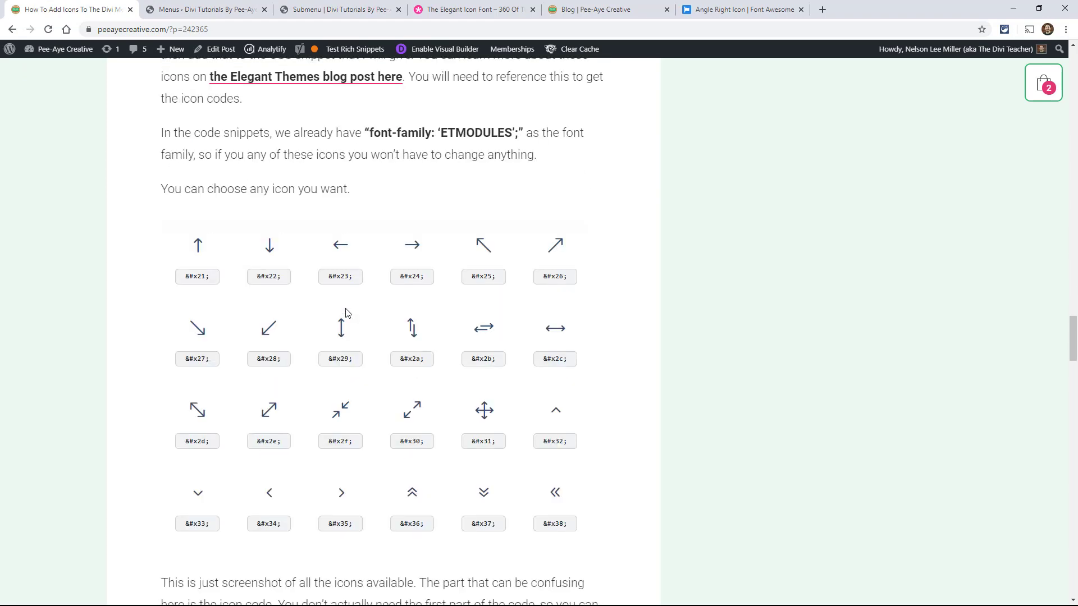
pyautogui.scroll(-14, 346, 313)
pyautogui.scroll(5, 348, 313)
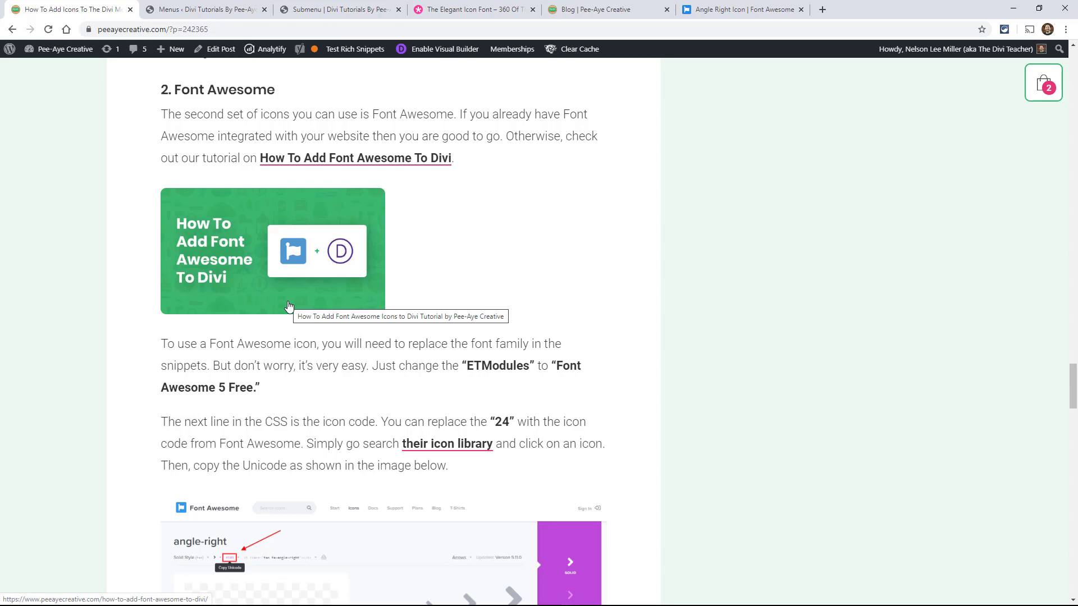
pyautogui.scroll(-10, 678, 408)
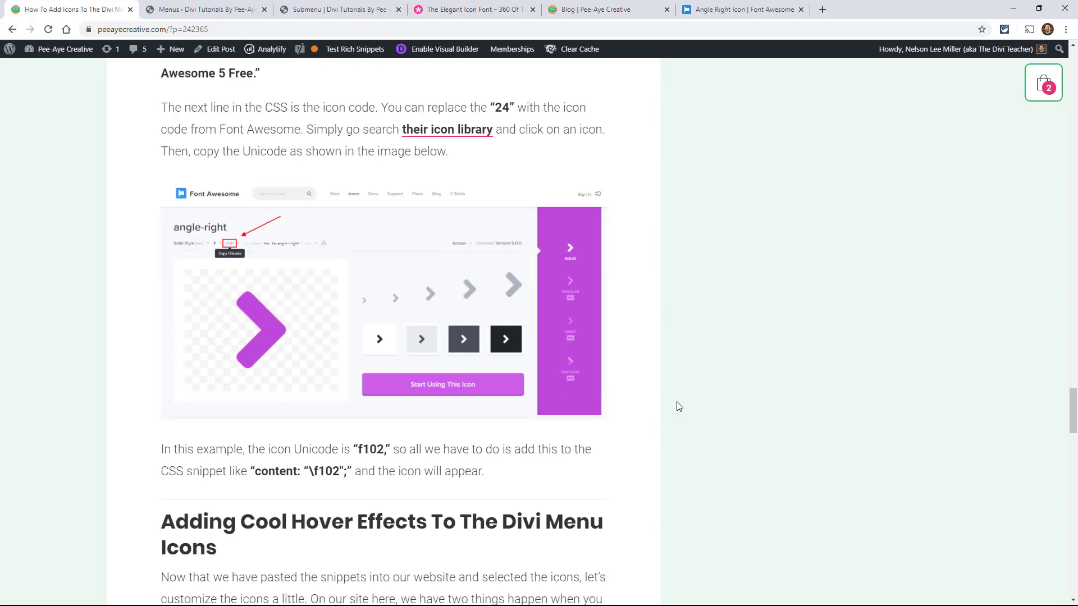
pyautogui.scroll(-3, 663, 405)
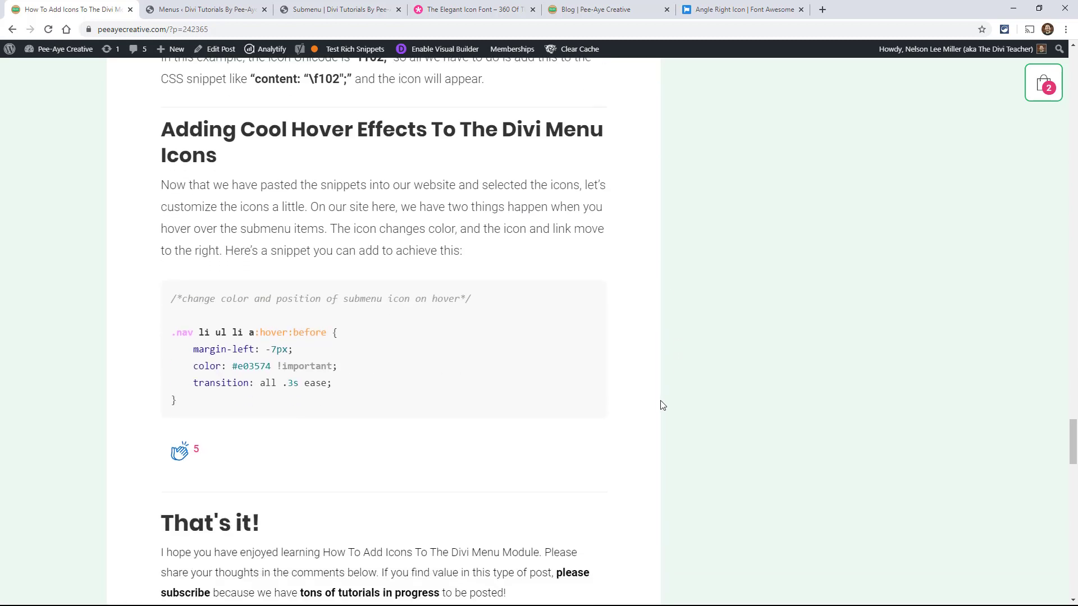
pyautogui.scroll(1, 663, 405)
pyautogui.click(590, 9)
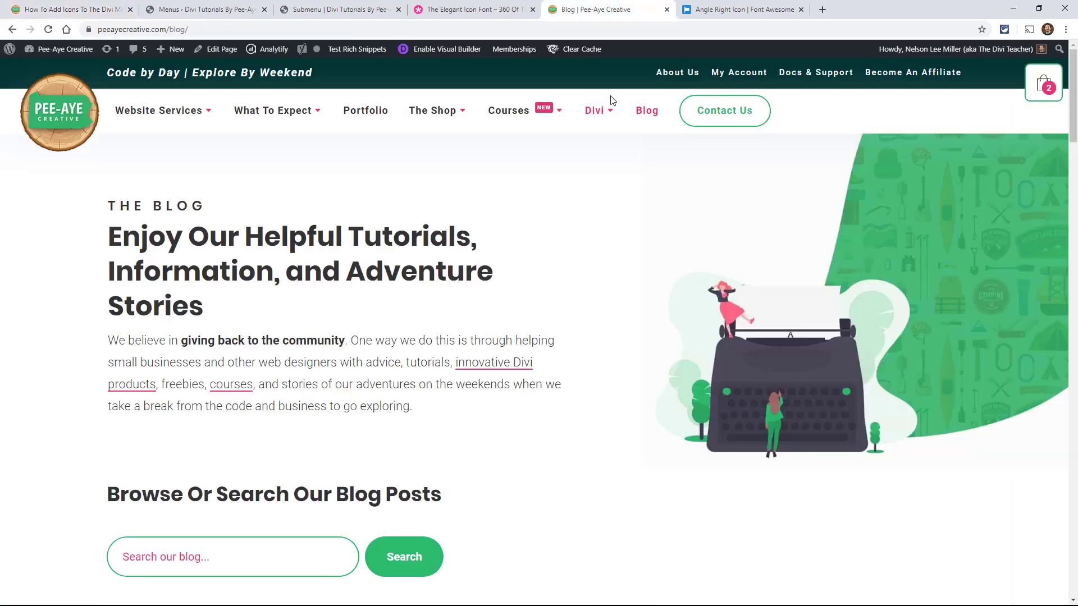
pyautogui.moveTo(601, 114)
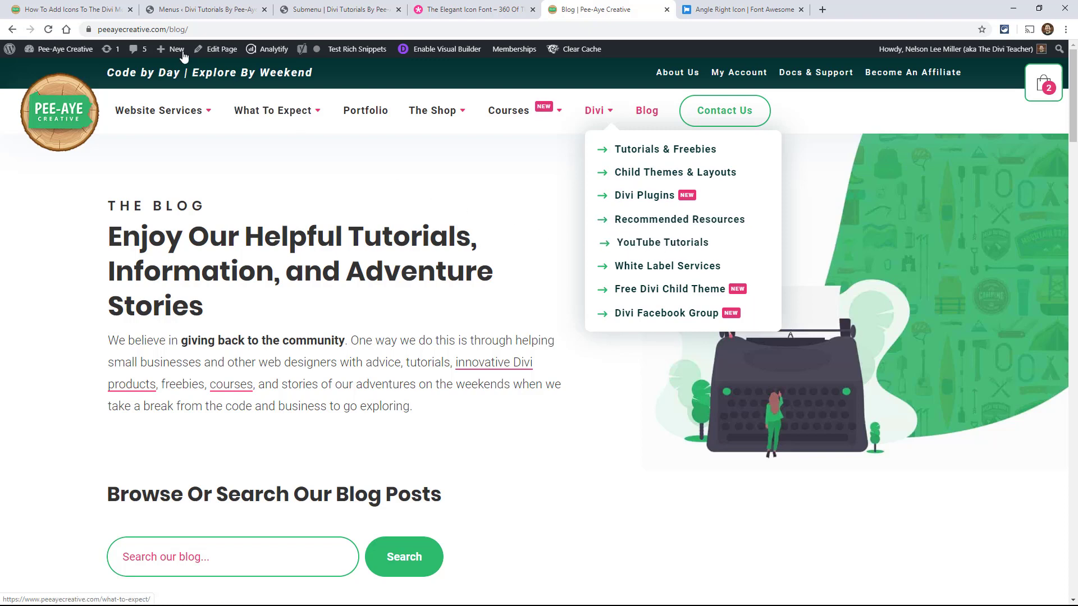
pyautogui.click(84, 10)
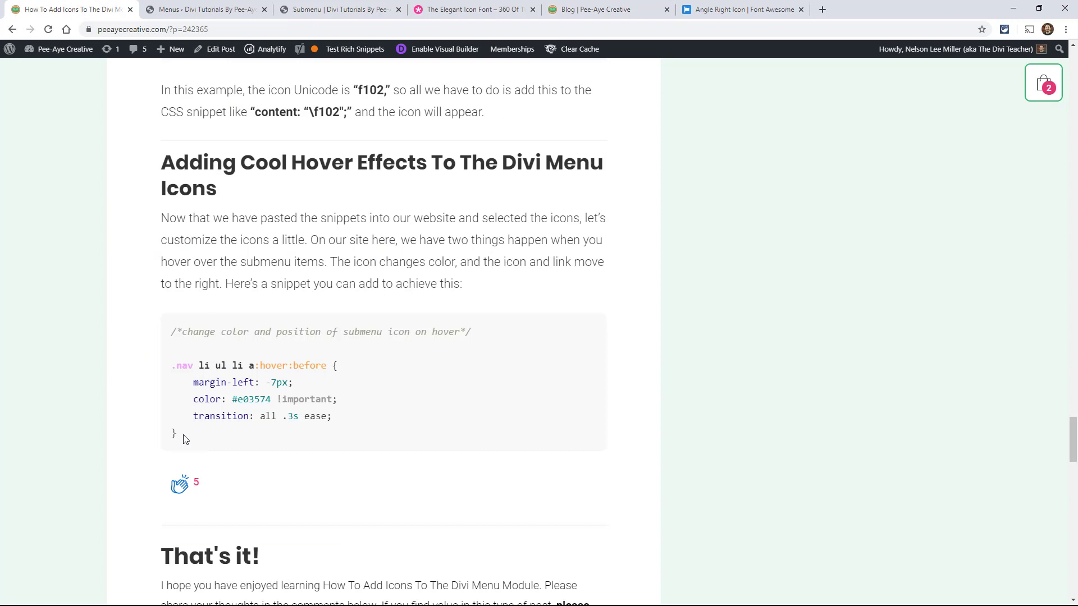
# Select the whole '.nav li ul li a:hover:before' snippet, including its comment line
pyautogui.moveTo(193, 417); pyautogui.dragTo(340, 421)
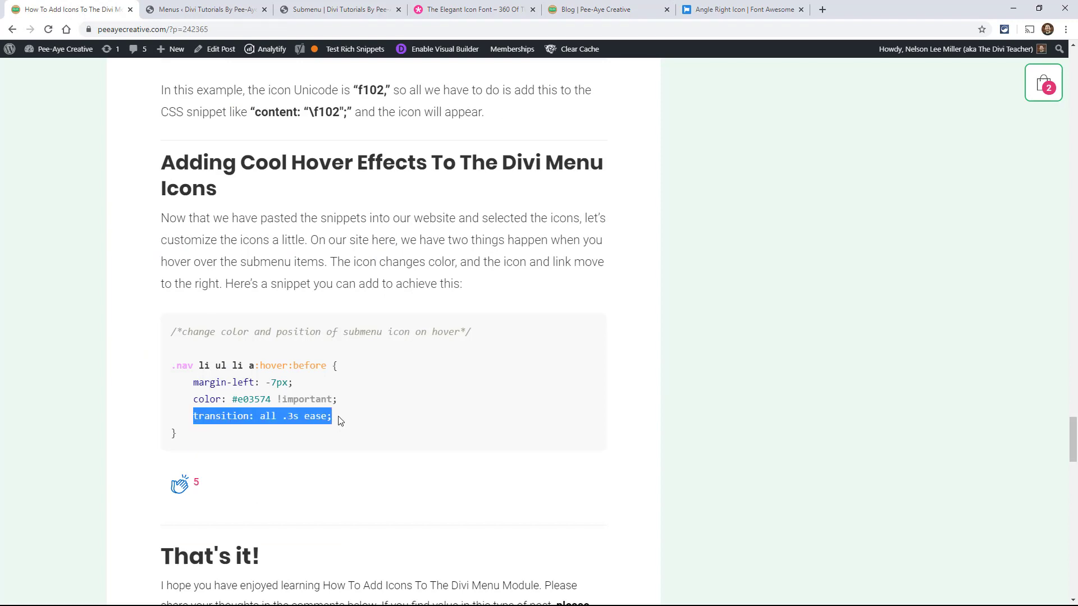
pyautogui.moveTo(287, 366); pyautogui.dragTo(261, 366)
pyautogui.moveTo(173, 436); pyautogui.dragTo(162, 373)
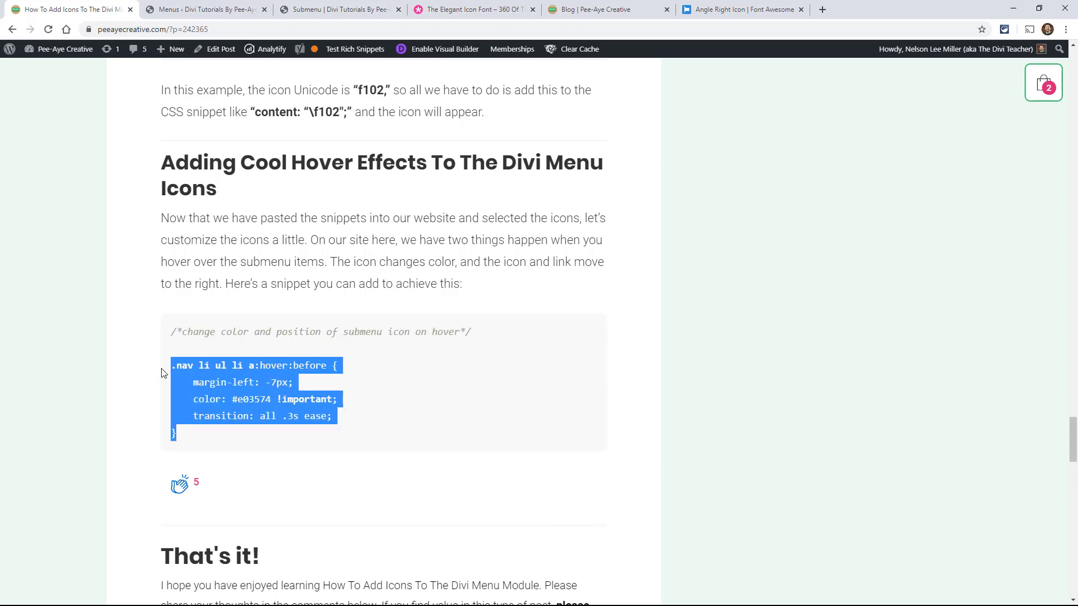
pyautogui.tripleClick(204, 381)
pyautogui.moveTo(191, 437); pyautogui.dragTo(171, 332)
pyautogui.hotkey('ctrl', 'c')
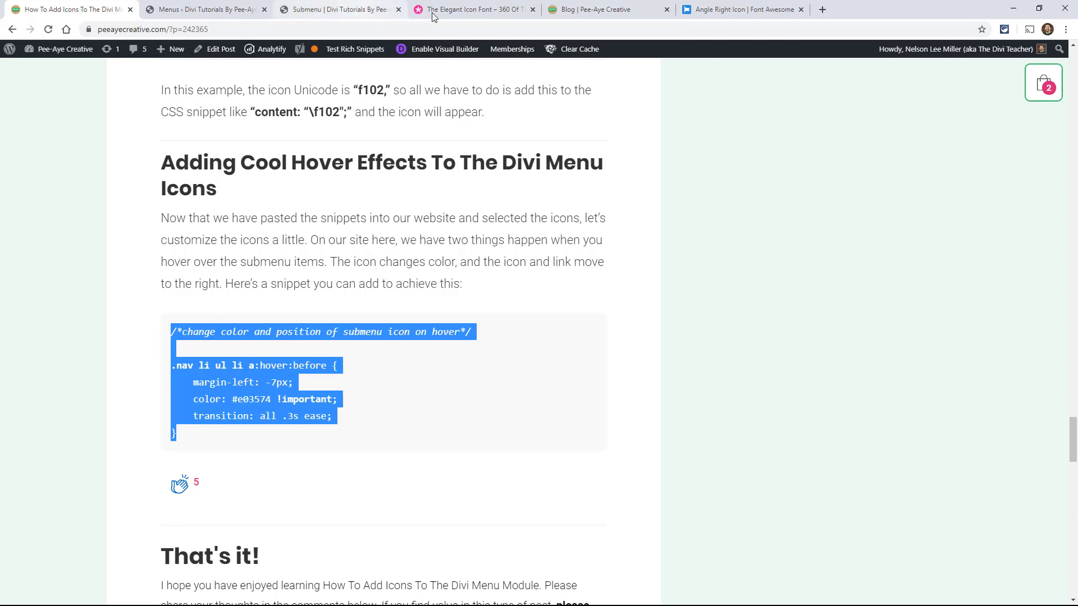
# Paste the hover snippet on a new line after the last rule in the page's custom CSS
pyautogui.click(324, 10)
pyautogui.click(785, 418)
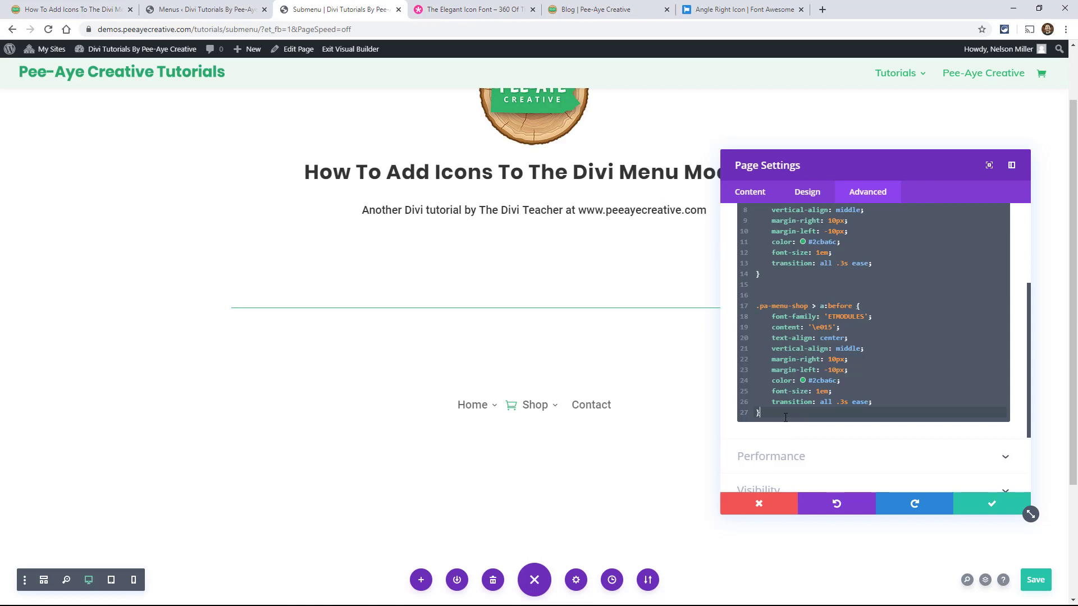
pyautogui.press('Return')
pyautogui.press('Return')
pyautogui.hotkey('ctrl', 'v')
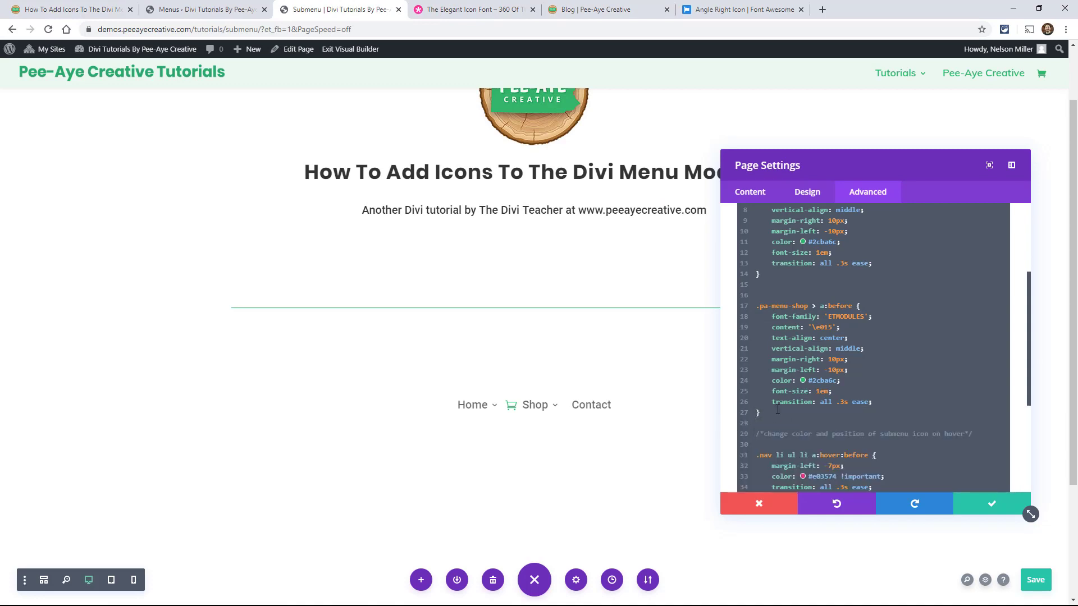
pyautogui.scroll(-2, 777, 410)
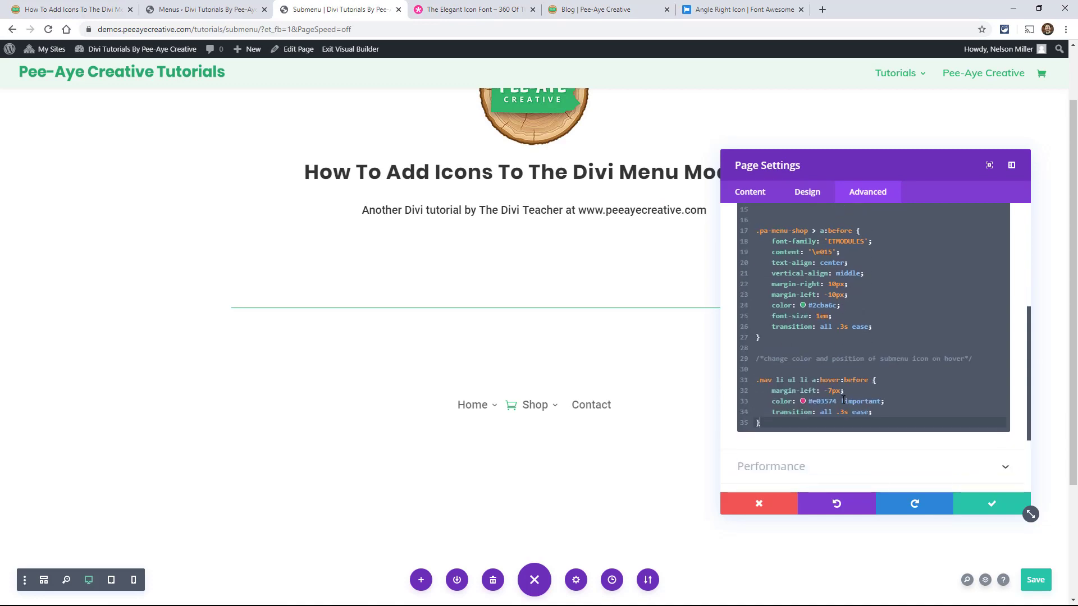
# Compare the transition lines in the new hover rule, the Shop icon rule and the first icon rule
pyautogui.moveTo(538, 413)
pyautogui.moveTo(873, 413); pyautogui.dragTo(773, 416)
pyautogui.moveTo(889, 326); pyautogui.dragTo(768, 329)
pyautogui.scroll(4, 807, 368)
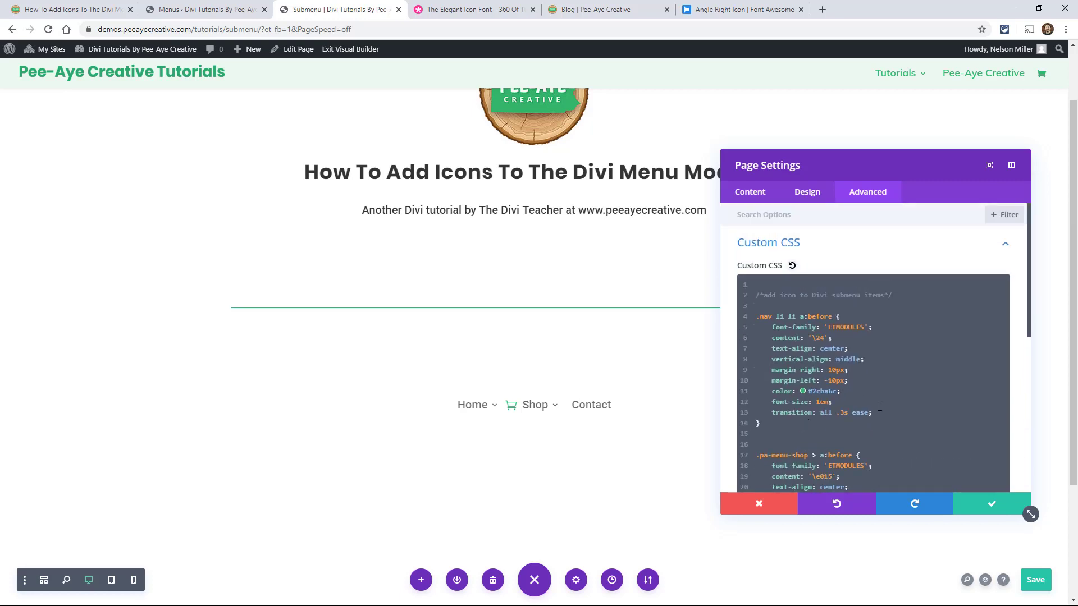
pyautogui.moveTo(821, 413); pyautogui.dragTo(771, 409)
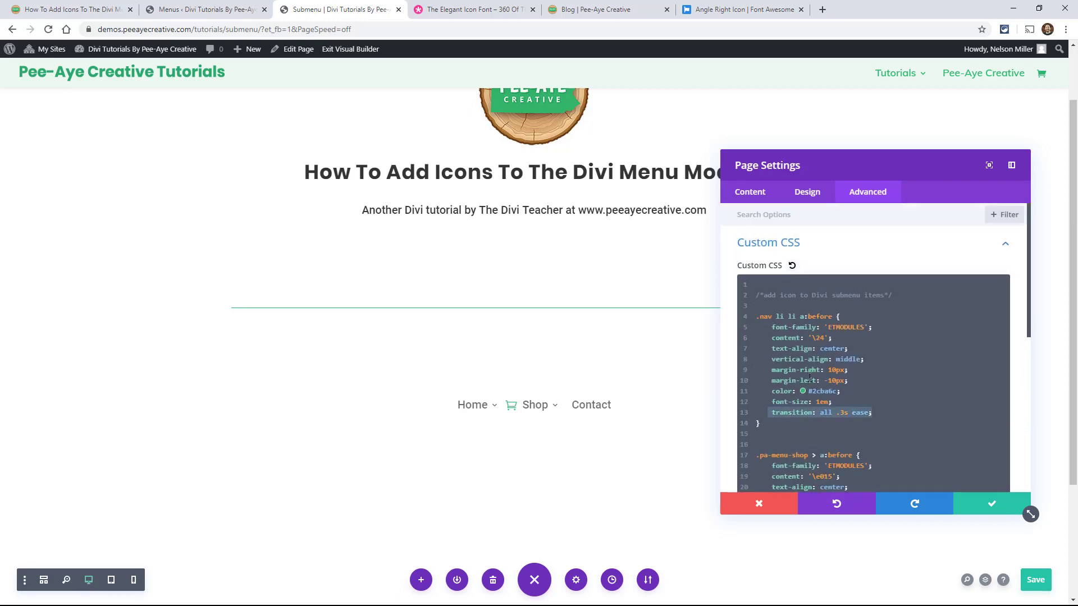
pyautogui.scroll(-3, 842, 409)
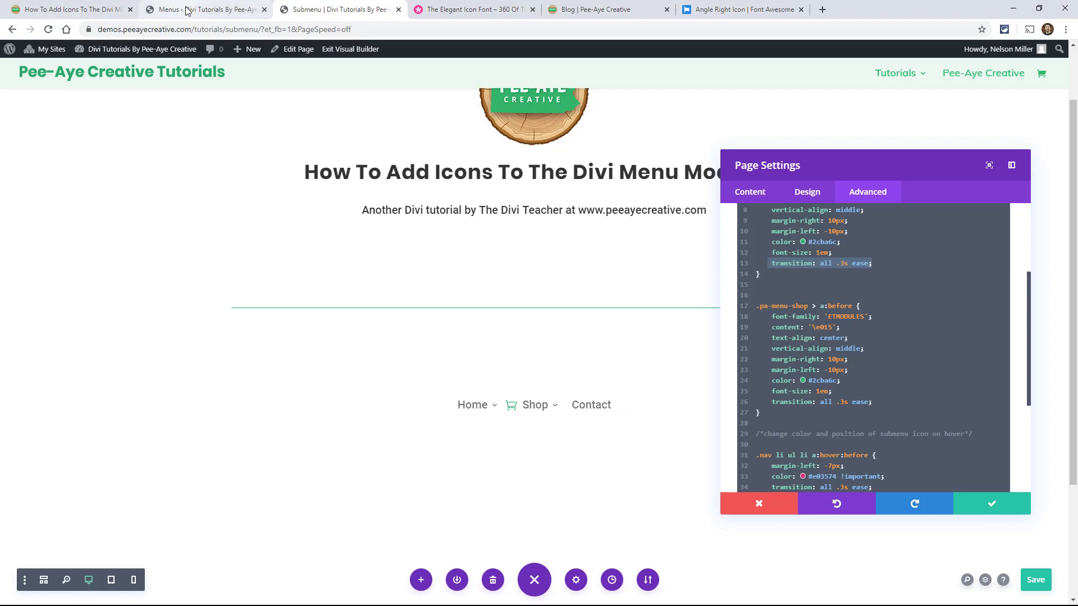
pyautogui.click(202, 9)
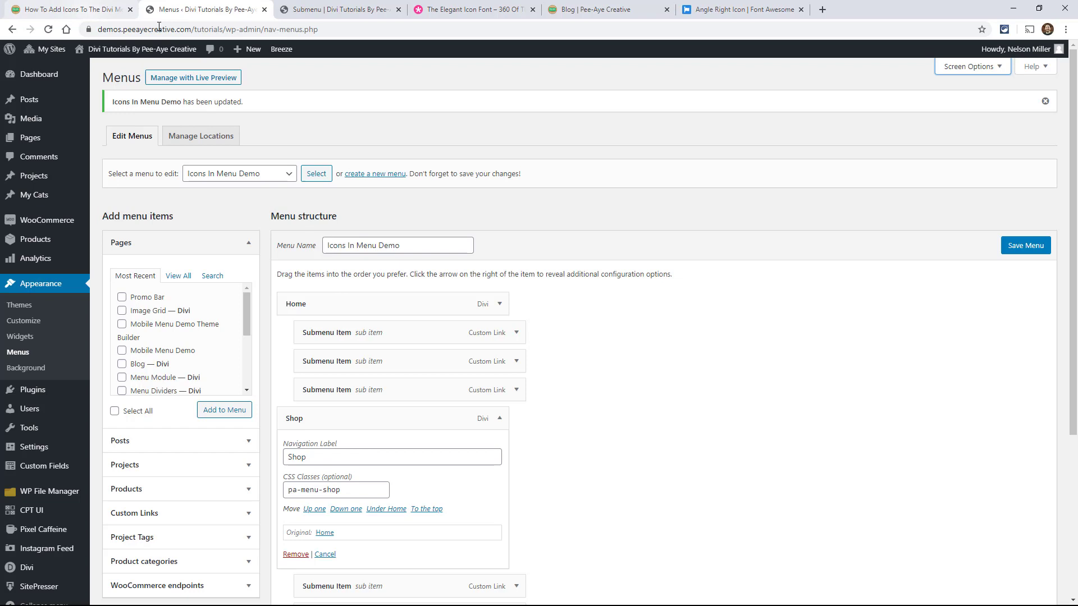
pyautogui.click(306, 9)
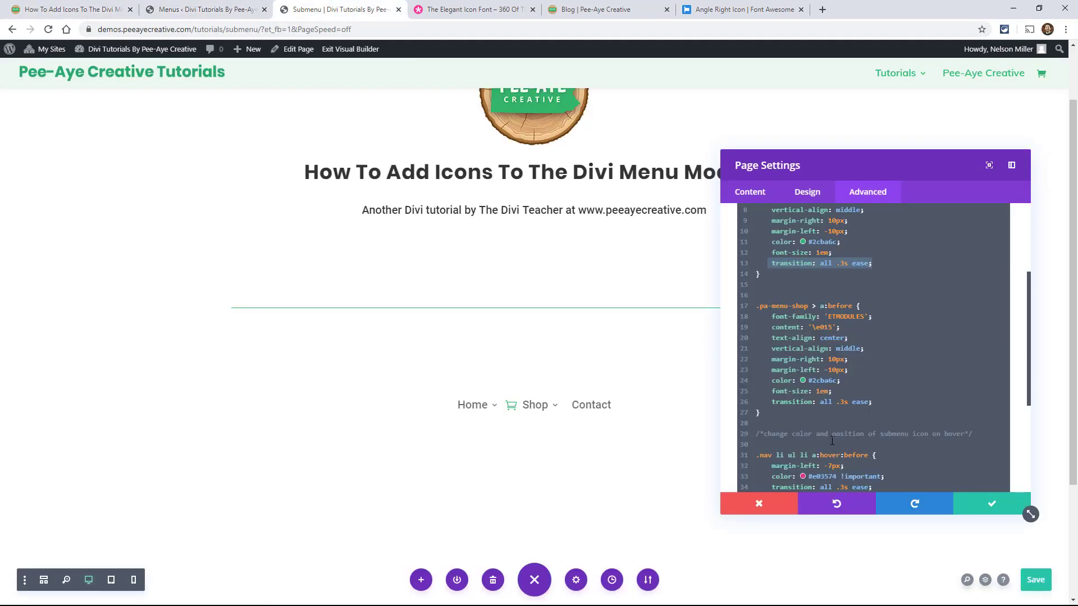
# Replace the first icon rule's selector class with .nelson in the page Custom CSS
pyautogui.scroll(-3, 832, 440)
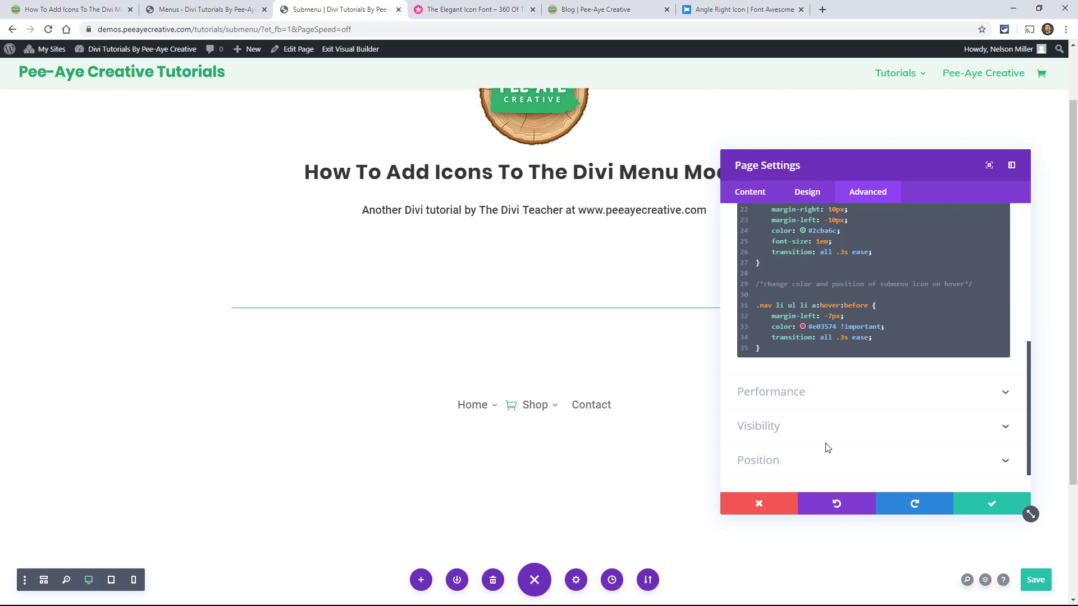
pyautogui.scroll(3, 806, 422)
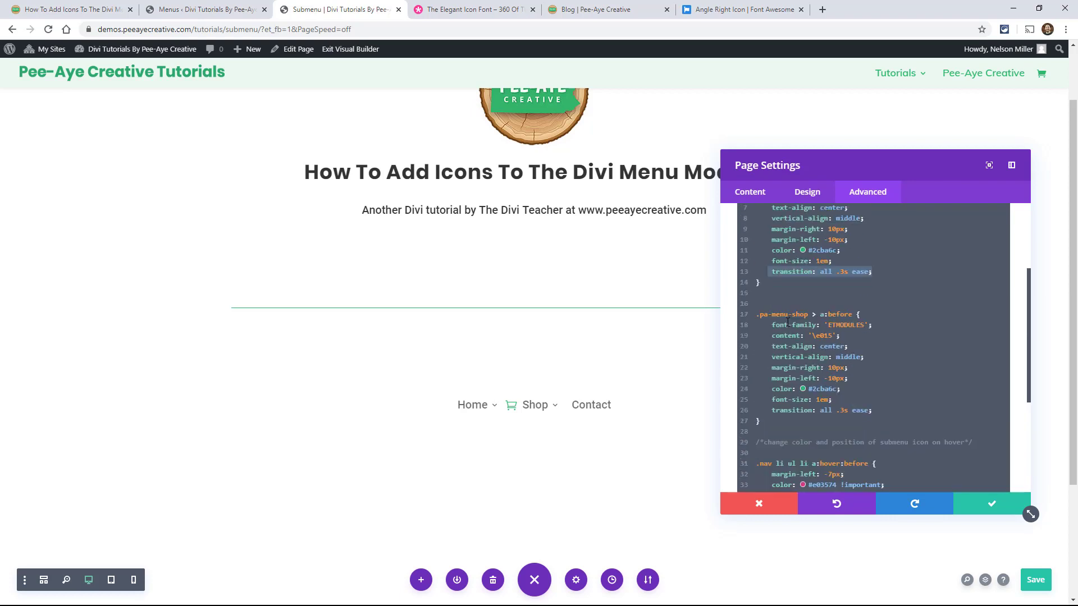
pyautogui.scroll(4, 789, 323)
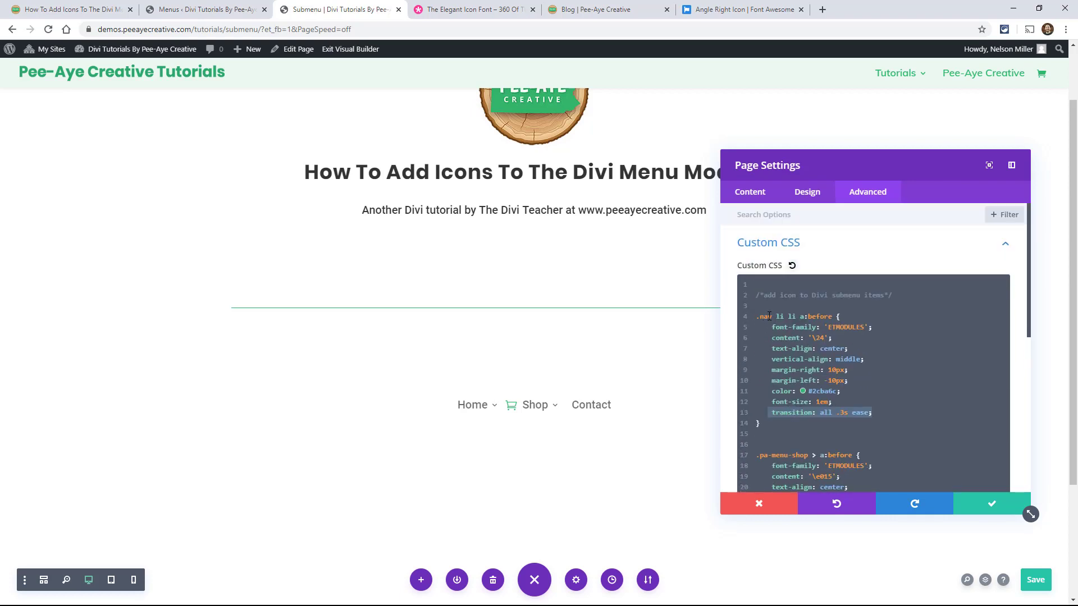
pyautogui.moveTo(773, 317); pyautogui.dragTo(760, 318)
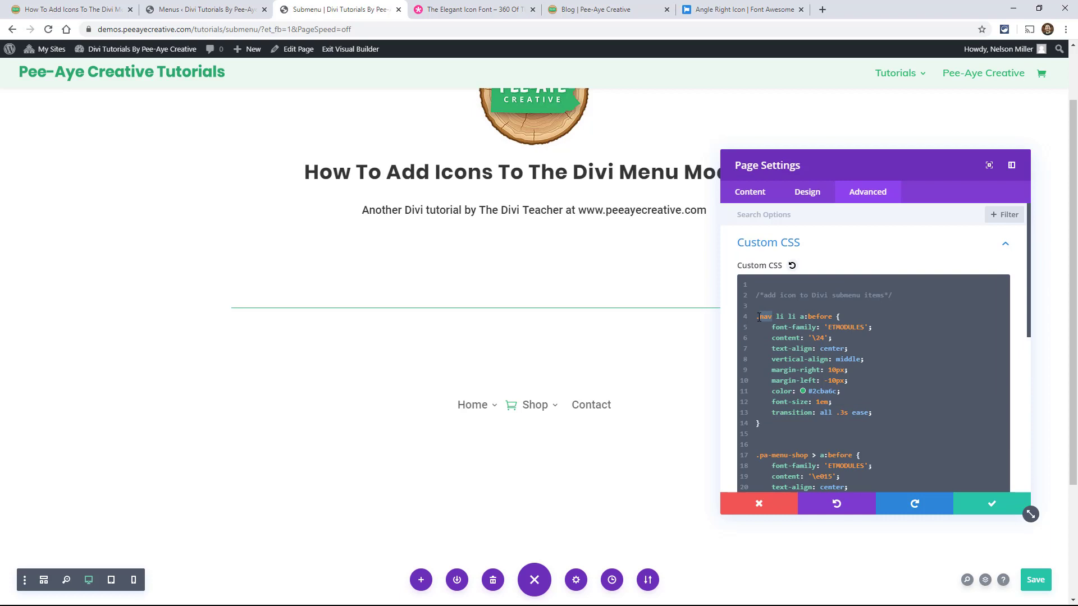
pyautogui.write('et_pb_')
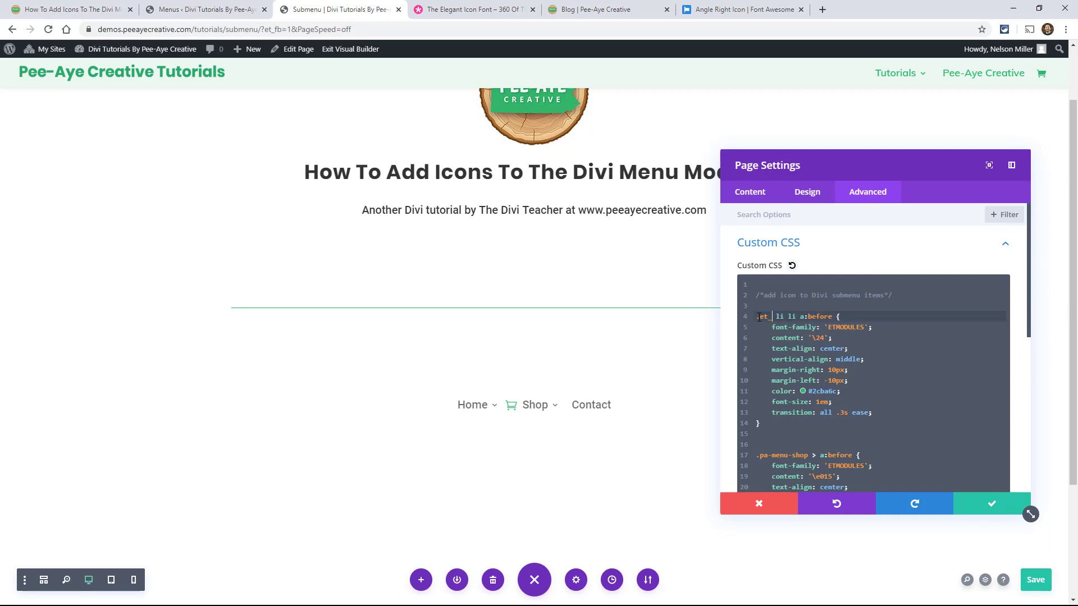
pyautogui.write('menu')
pyautogui.write('nelson')
pyautogui.press('Delete')
pyautogui.press('Delete')
pyautogui.press('Delete')
pyautogui.press('Delete')
pyautogui.press('Delete')
pyautogui.press('Delete')
pyautogui.press('Delete')
pyautogui.press('Delete')
pyautogui.press('Delete')
pyautogui.press('Delete')
pyautogui.press('Delete')
pyautogui.press('Delete')
pyautogui.write('l')
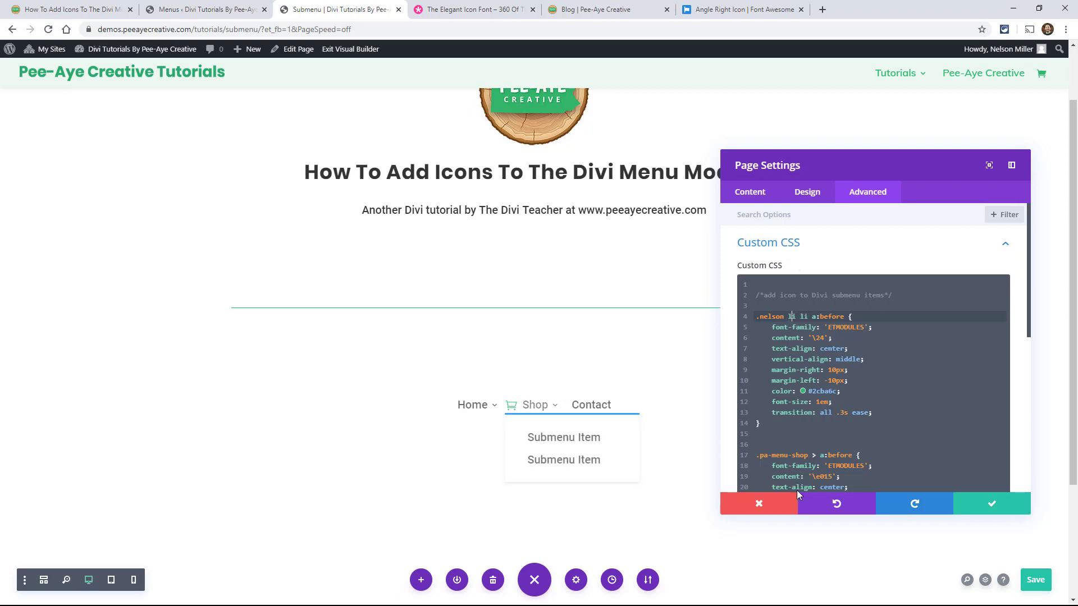
# Apply the page CSS, then change the menu module's CSS class from pa-submenu to nelson
pyautogui.click(992, 503)
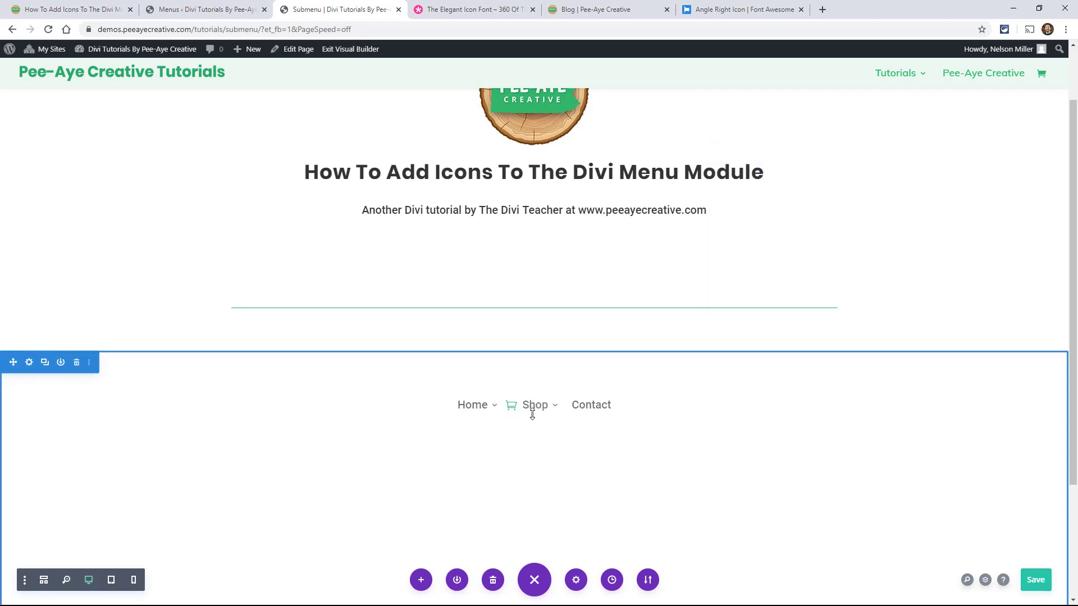
pyautogui.click(513, 402)
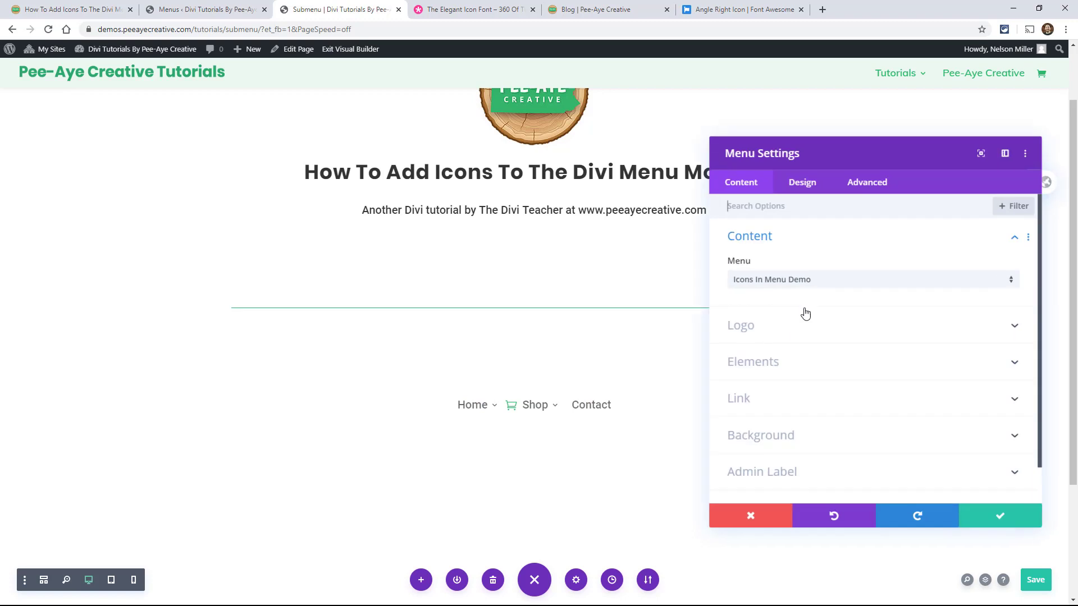
pyautogui.click(869, 192)
pyautogui.click(818, 243)
pyautogui.tripleClick(799, 327)
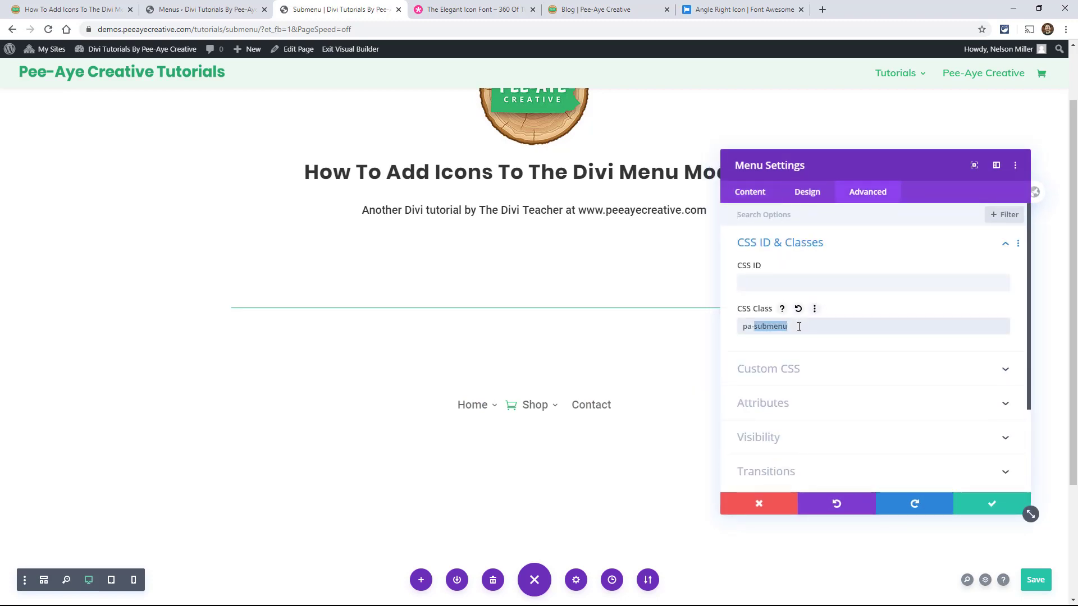
pyautogui.write('nelson')
pyautogui.click(977, 505)
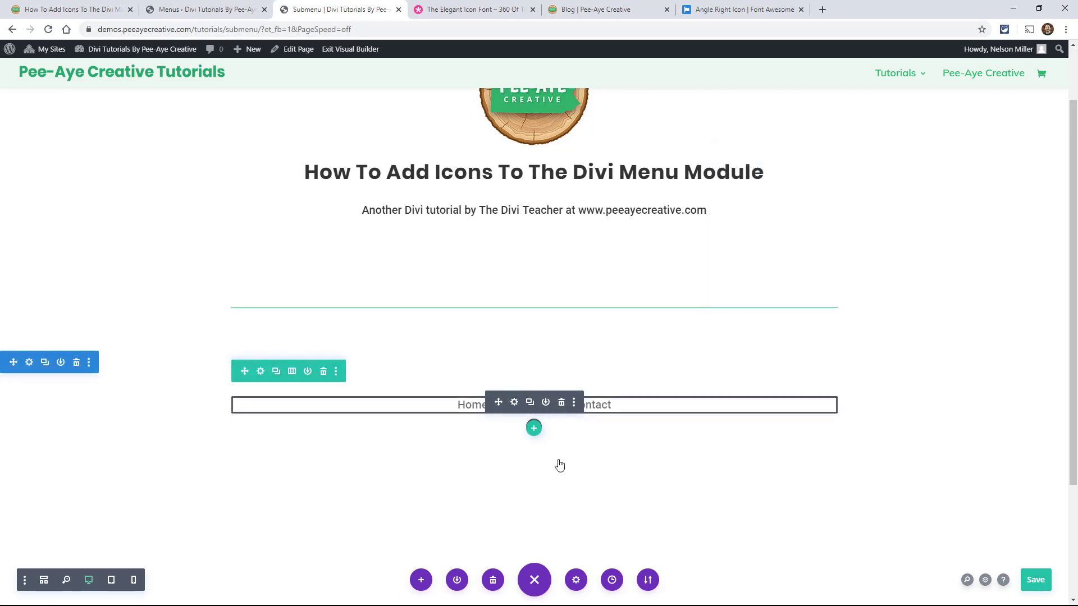
# Reopen the page's Advanced Custom CSS and check that the Shop dropdown shows arrow icons
pyautogui.click(576, 580)
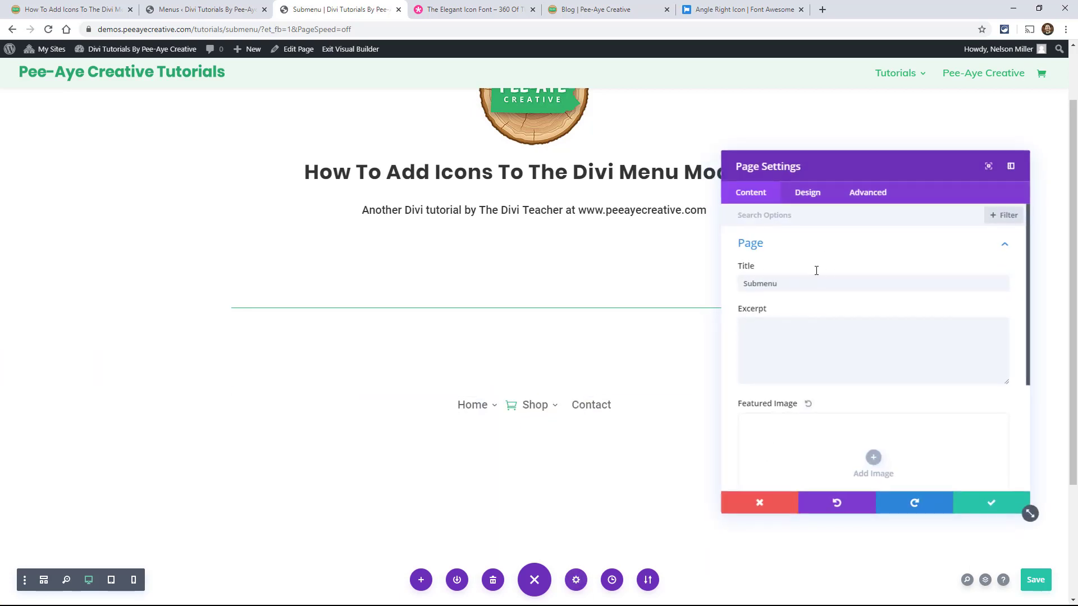
pyautogui.click(865, 193)
pyautogui.click(775, 247)
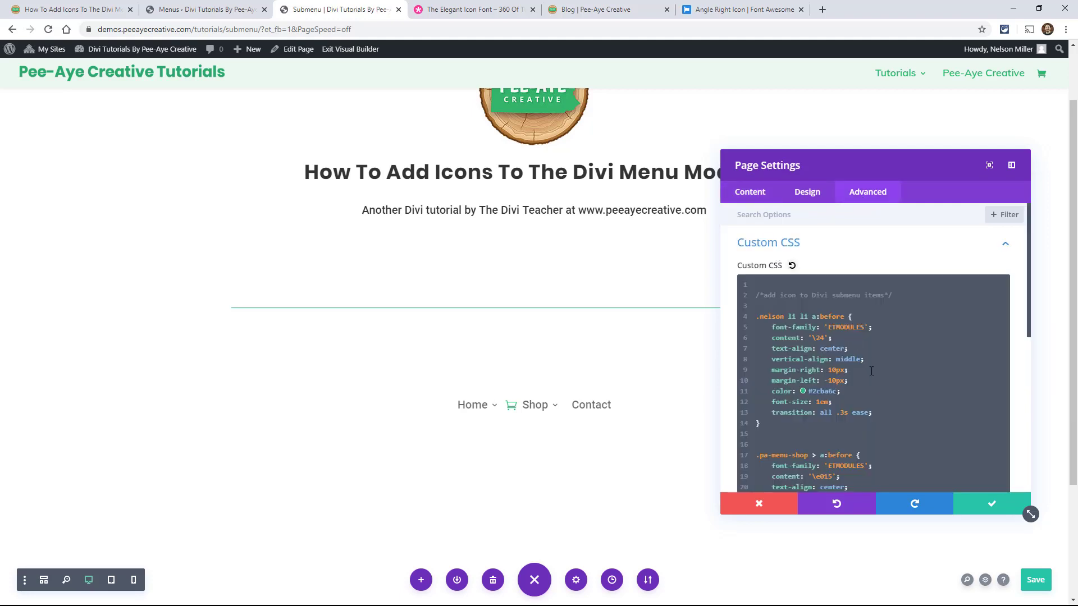
pyautogui.scroll(-6, 871, 371)
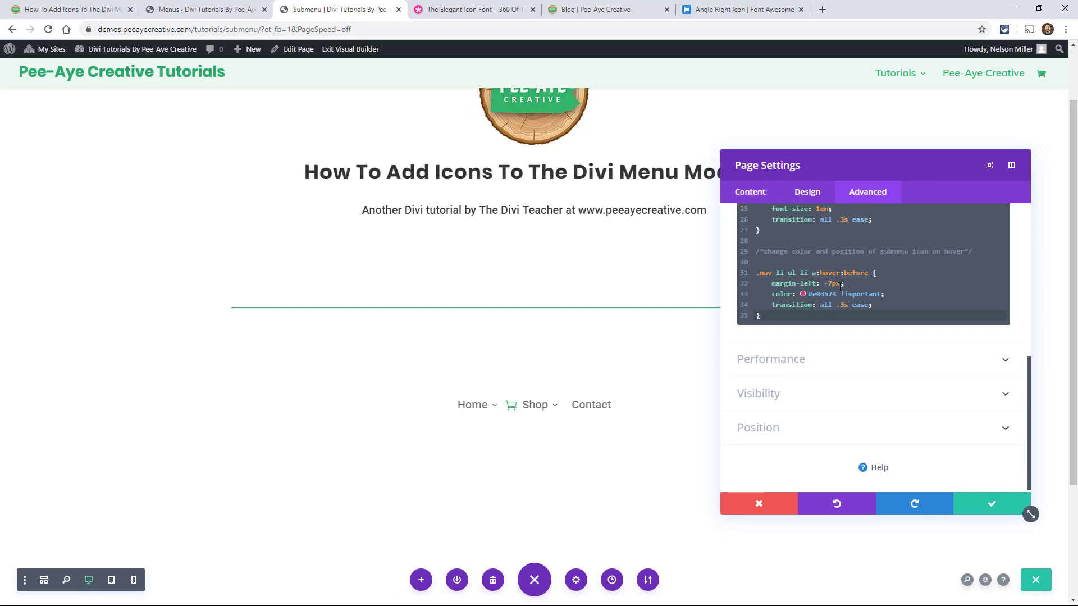
pyautogui.scroll(3, 819, 278)
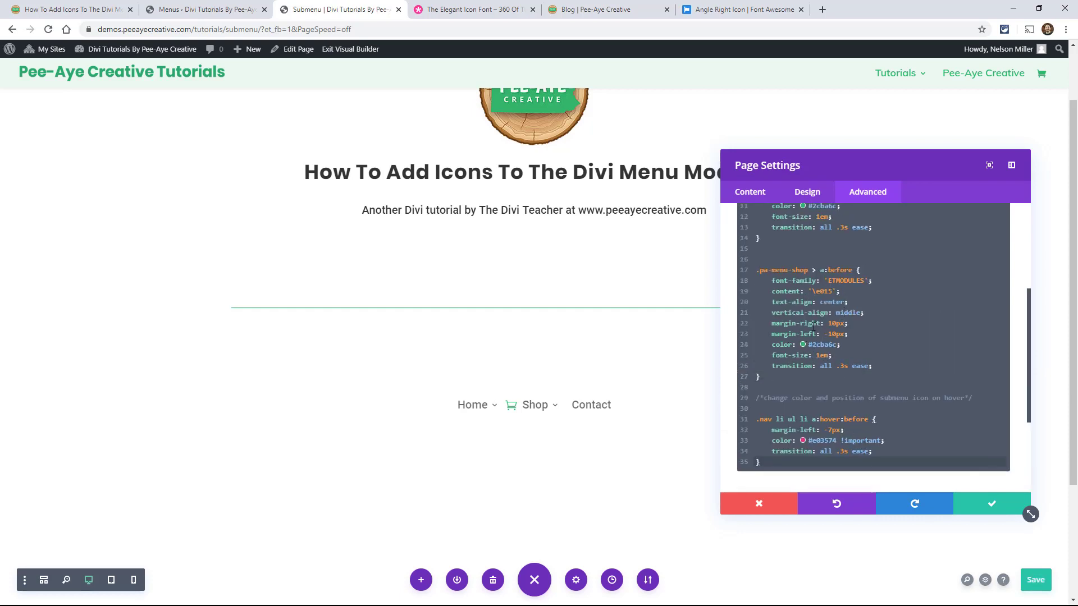
pyautogui.moveTo(510, 408)
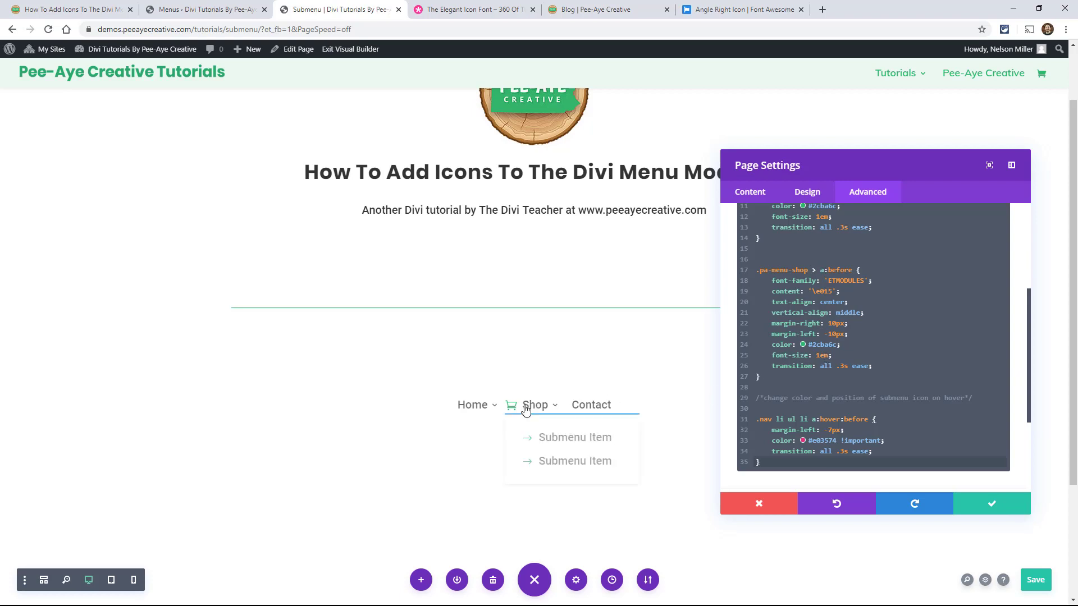